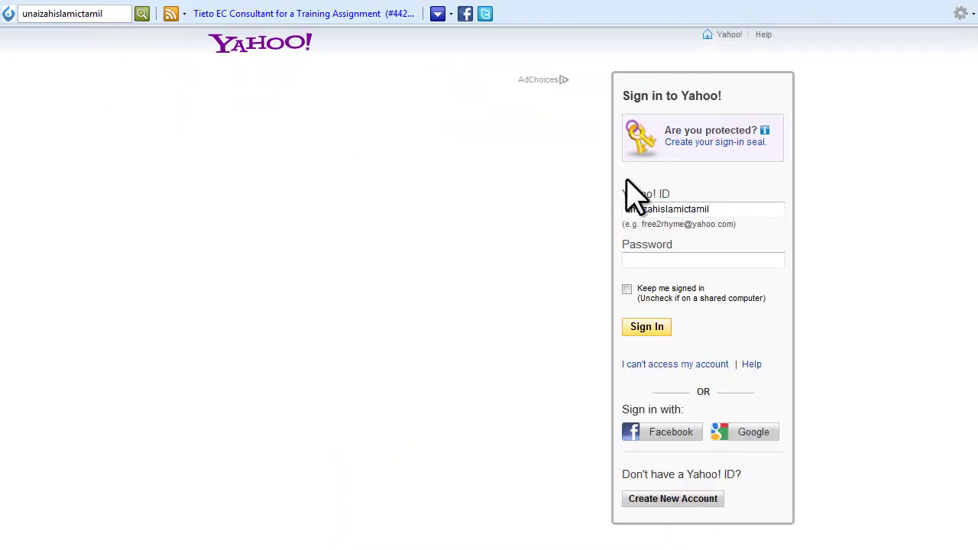
Enter the account password on the Yahoo sign-in page.
left_click(665, 246)
left_click(663, 257)
type("a•••••••")
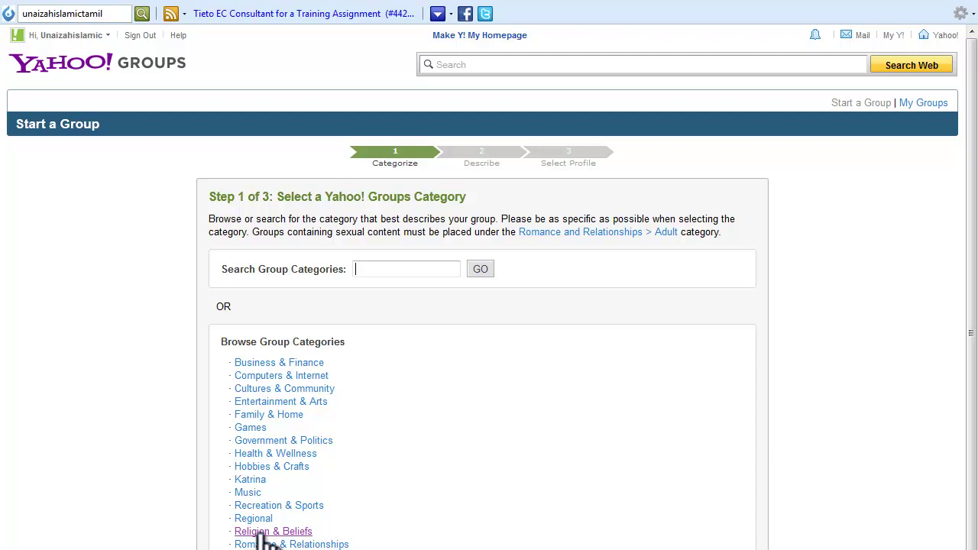
Choose Religion & Beliefs > Islam and place the new group there.
left_click(259, 534)
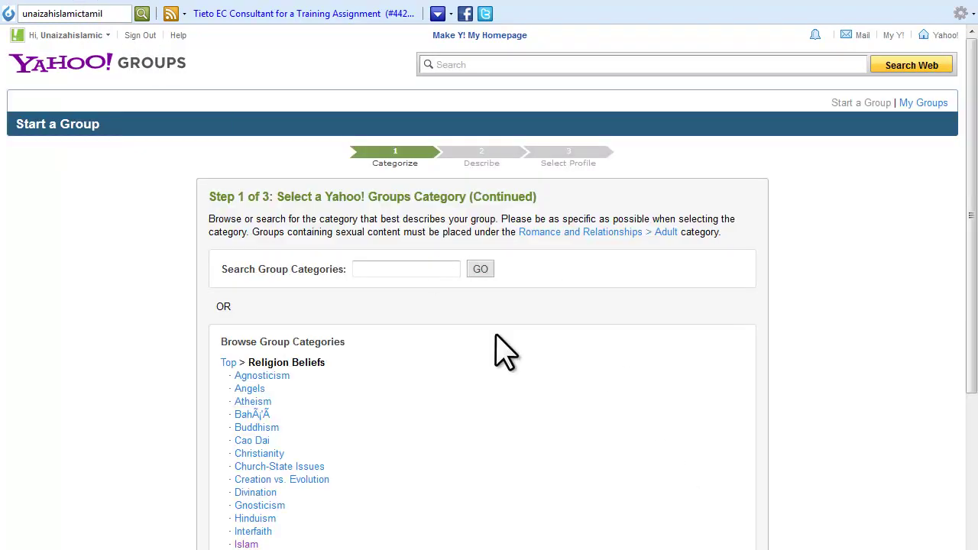
left_click(247, 544)
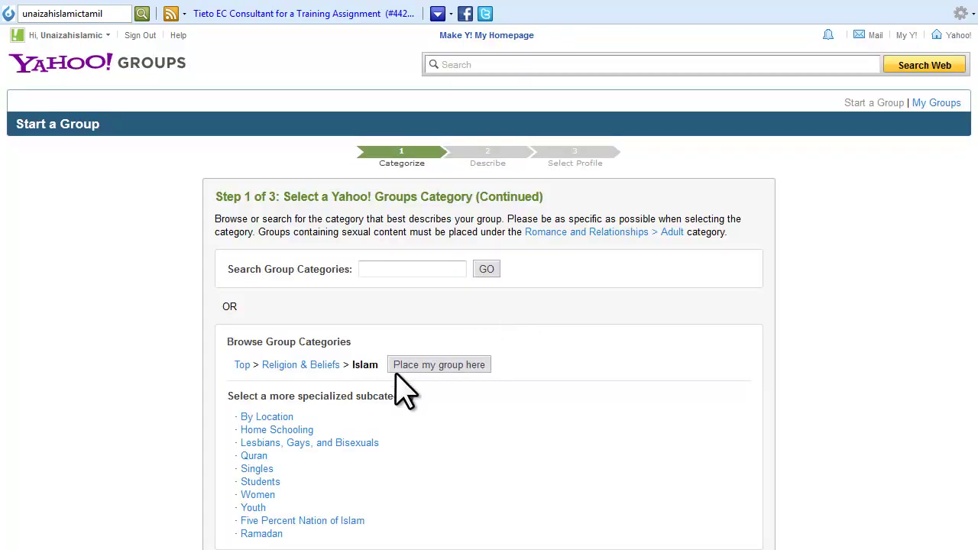
left_click(445, 365)
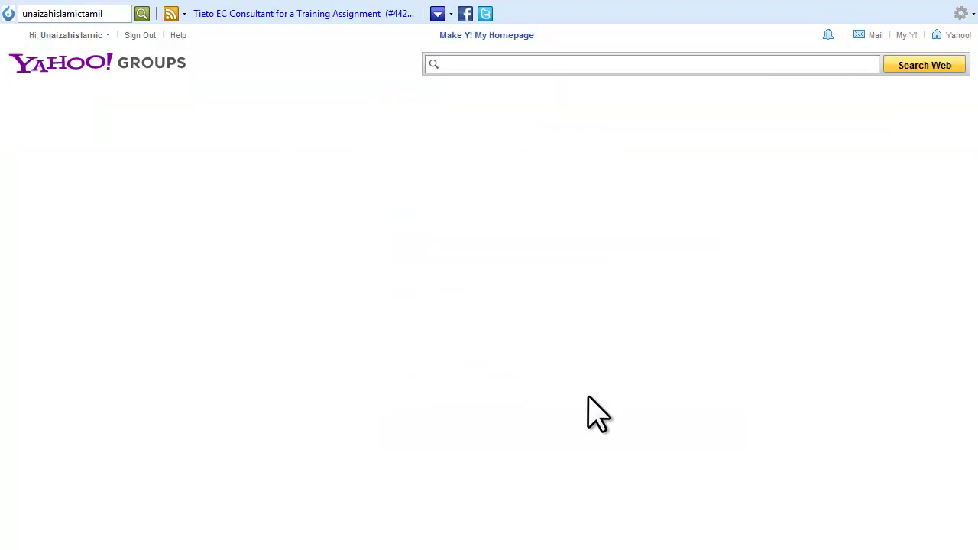
Fill in the group name Unaizah Islamic Center - Tamil and the suggested group email address.
left_click(312, 259)
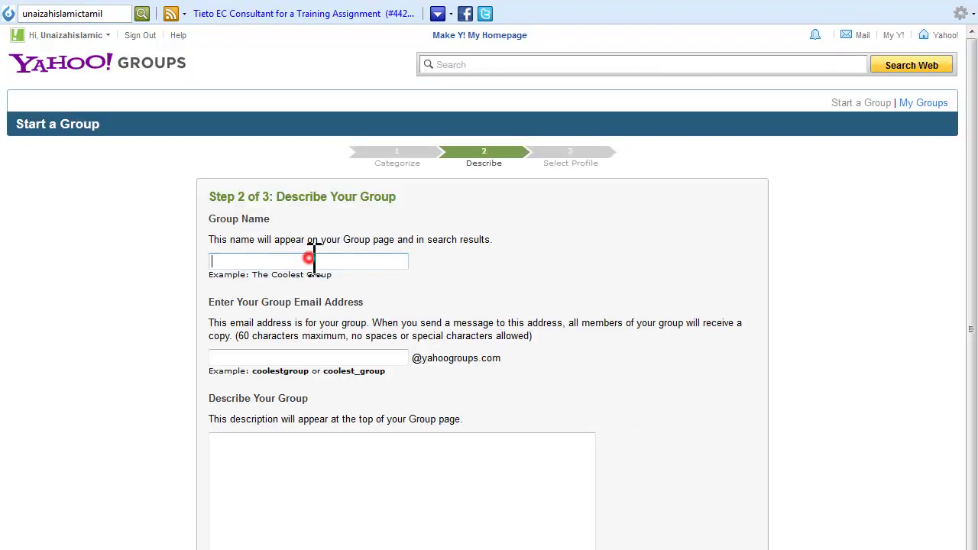
left_click(316, 278)
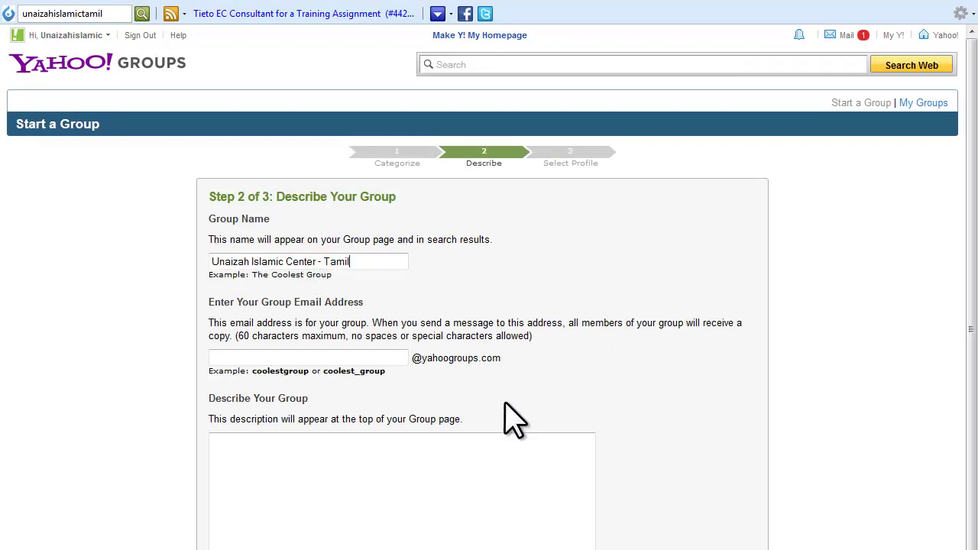
left_click(369, 357)
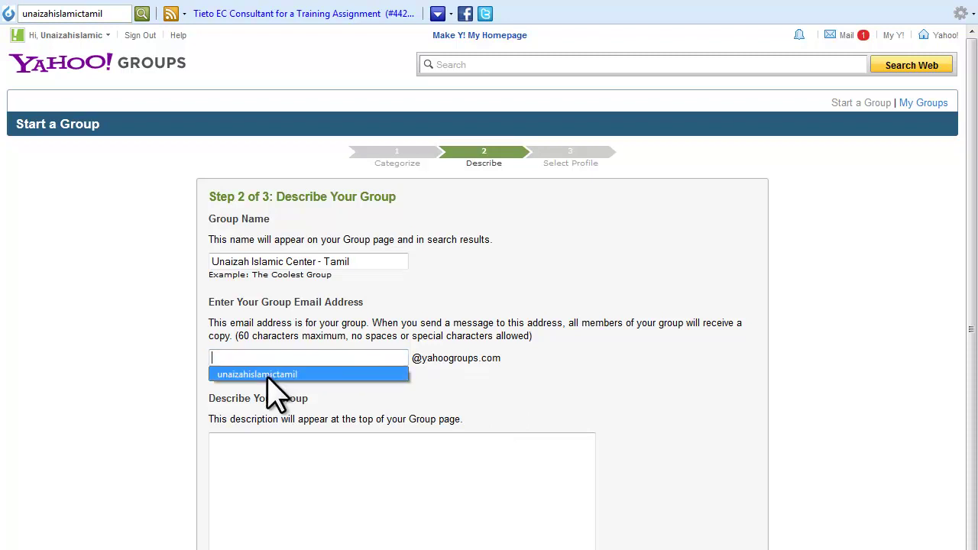
left_click(259, 374)
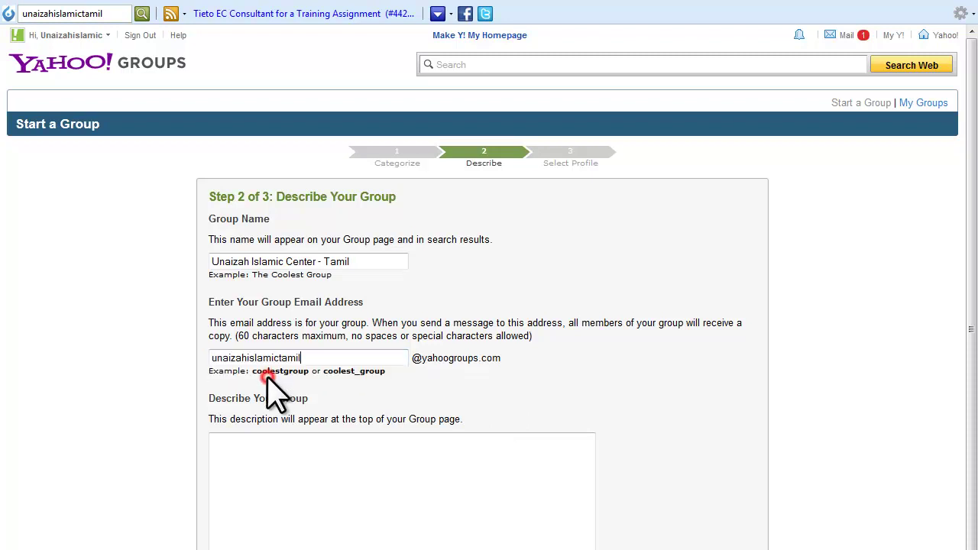
Describe the group as 'This is for Tamil Islamic Center Group'.
left_click(272, 467)
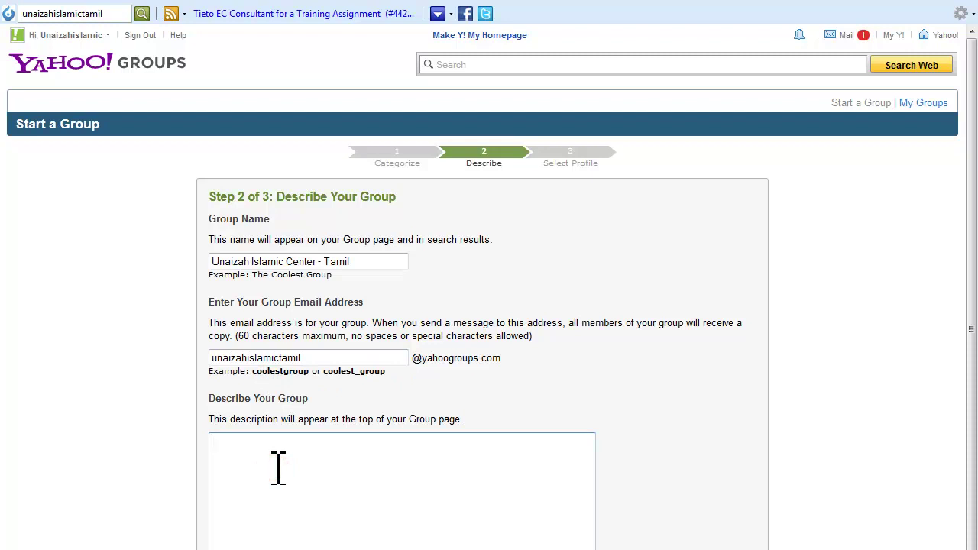
type("This is for Tamil Islamic Center Group")
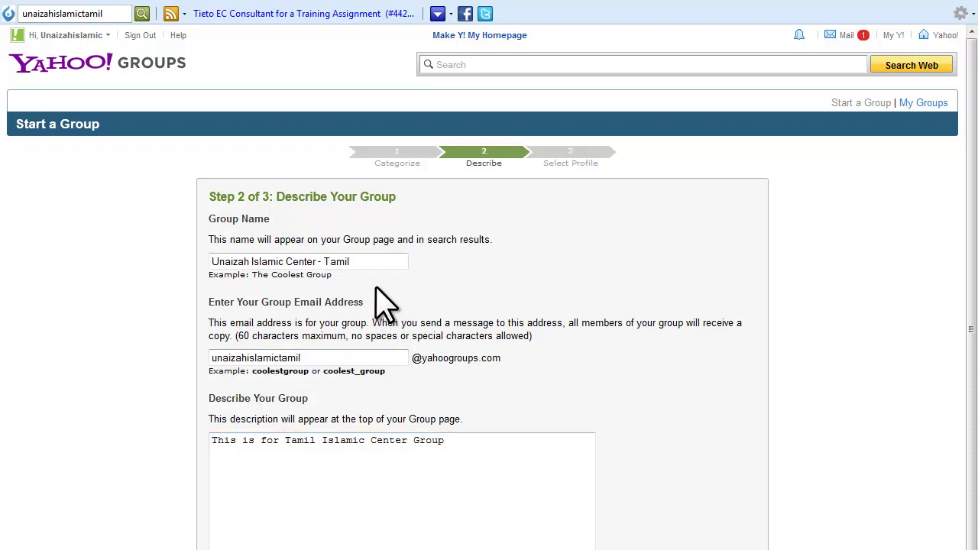
left_click(369, 261)
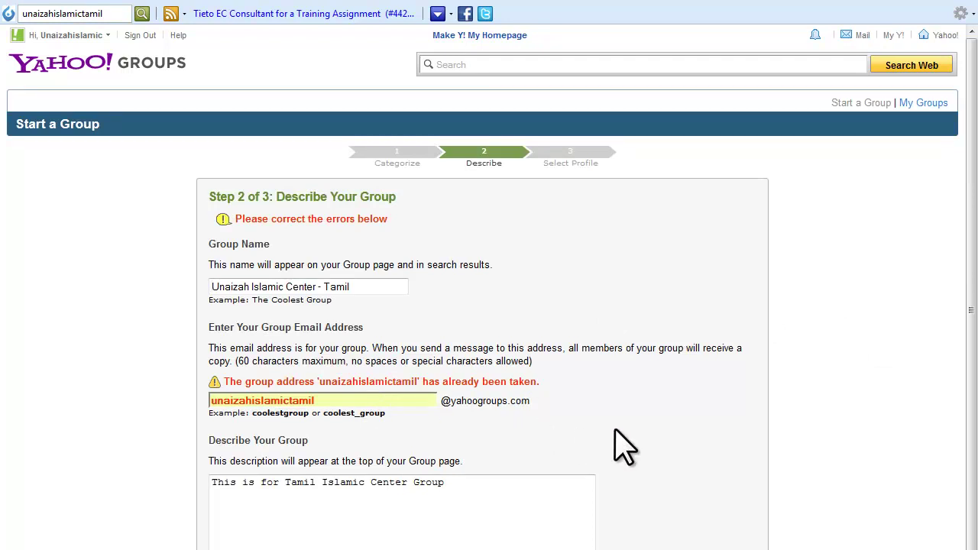
Append 's' to the taken group address and submit to reach Step 3.
scroll(622, 447, "down", 2)
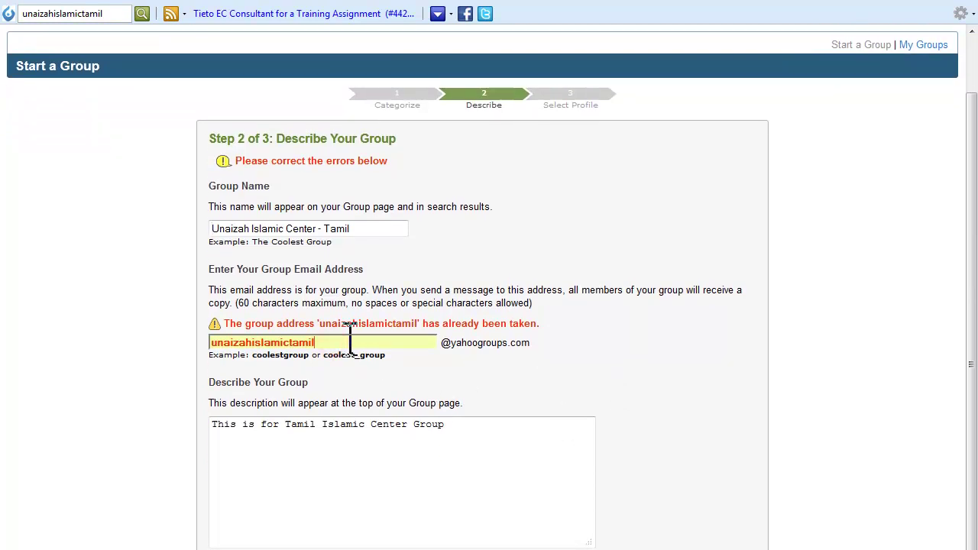
type("s")
key("Return")
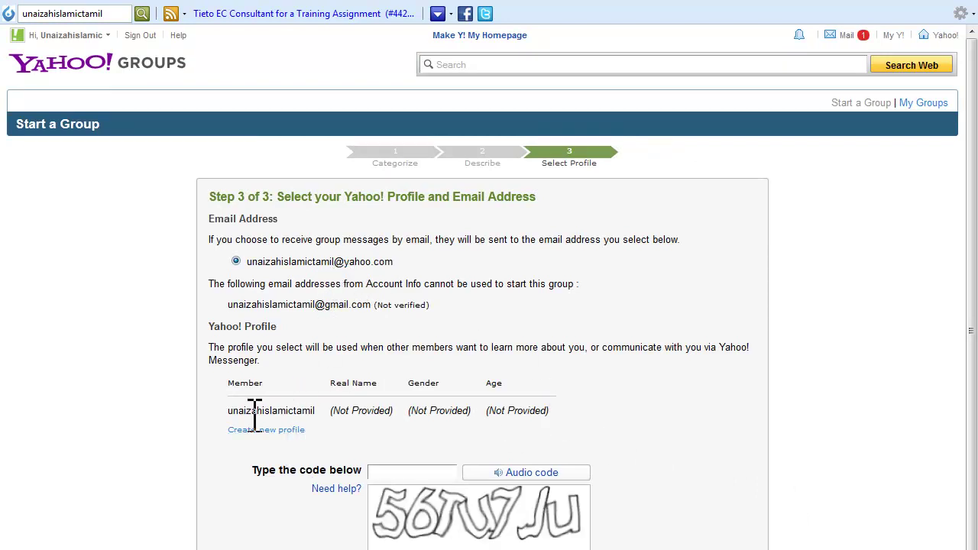
Enter the image verification code and choose to create a new Yahoo profile.
left_click(318, 409)
left_click(422, 469)
type("56Tu7Ju")
left_click(258, 431)
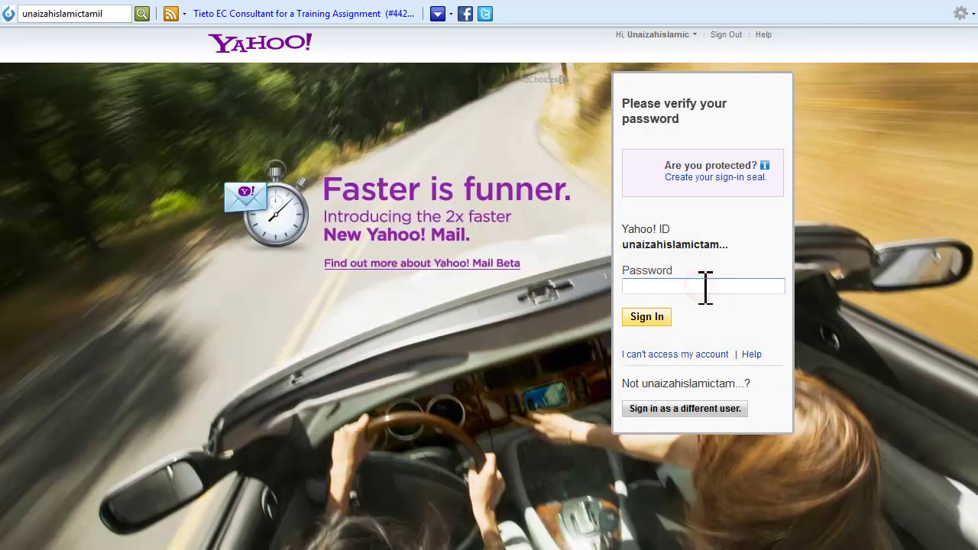
Re-enter the account password on the verification page and sign in.
type("••••••••")
left_click(651, 321)
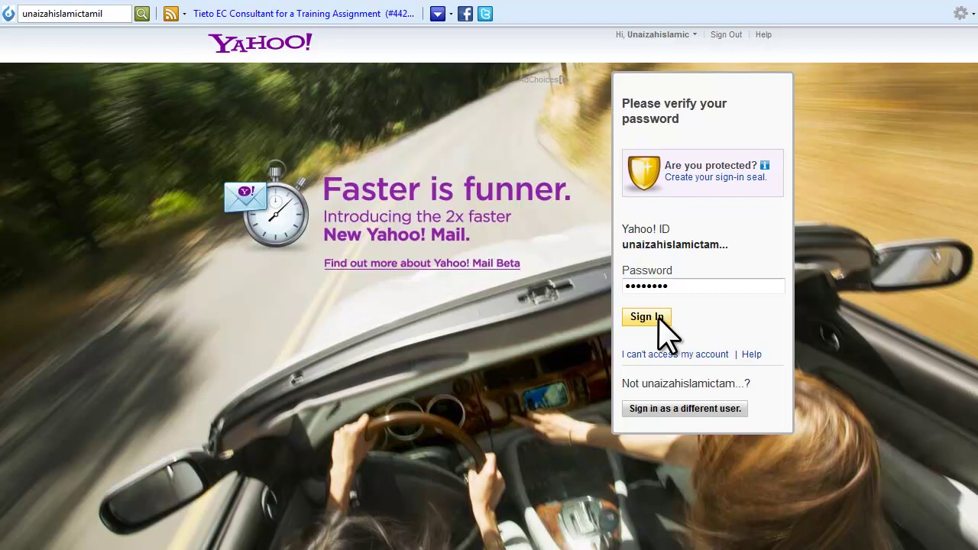
left_click(659, 320)
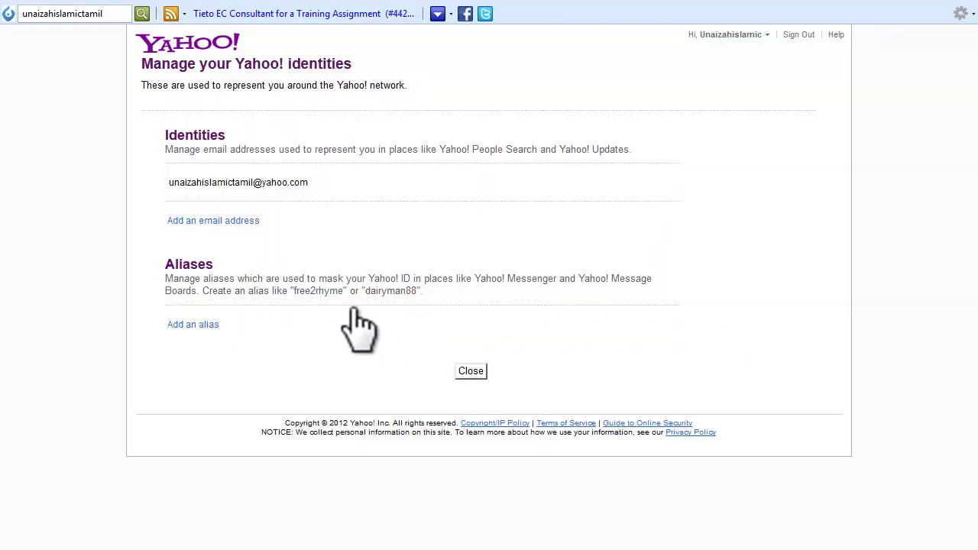
Close the Manage your Yahoo! identities page.
left_click(478, 372)
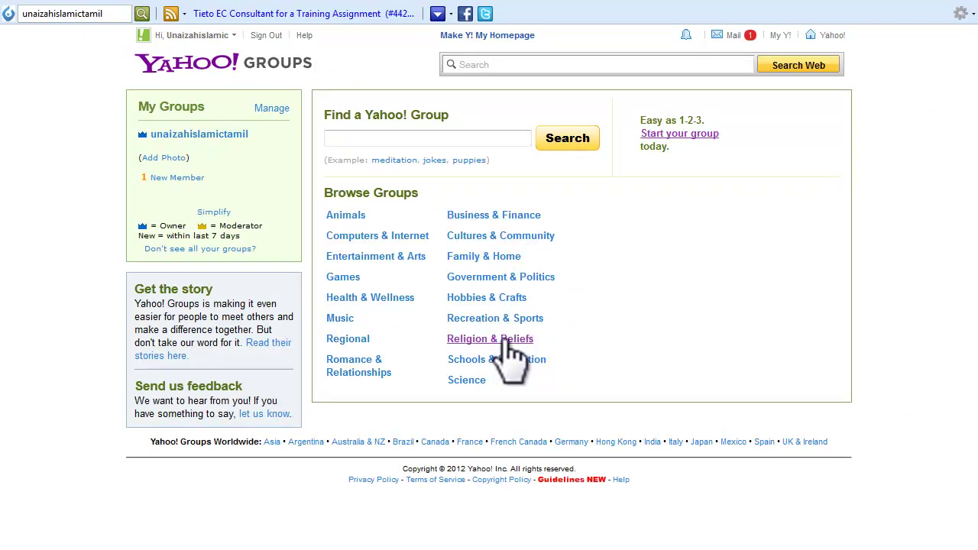
Start a second group and place it under Religion & Beliefs > Islam.
left_click(502, 340)
left_click(666, 134)
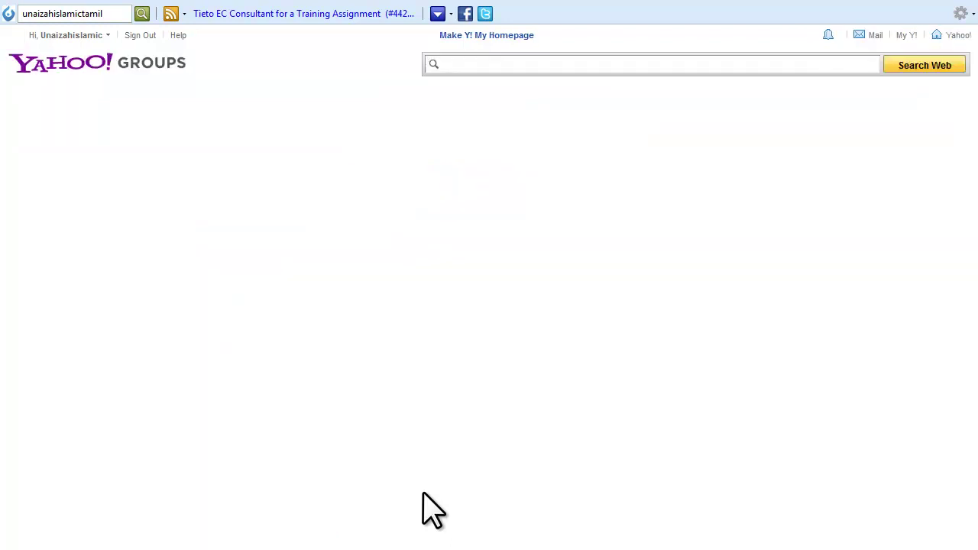
scroll(439, 454, "down", 3)
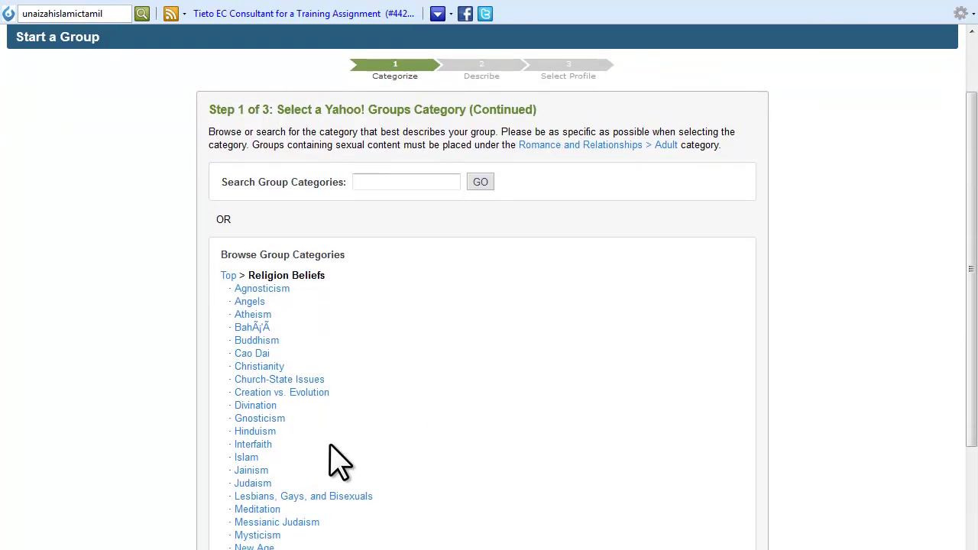
left_click(246, 456)
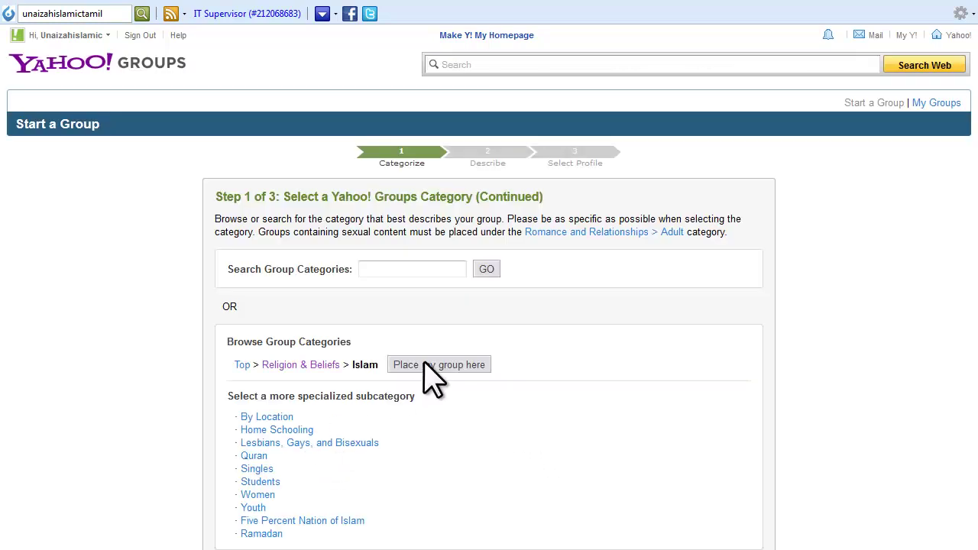
left_click(427, 365)
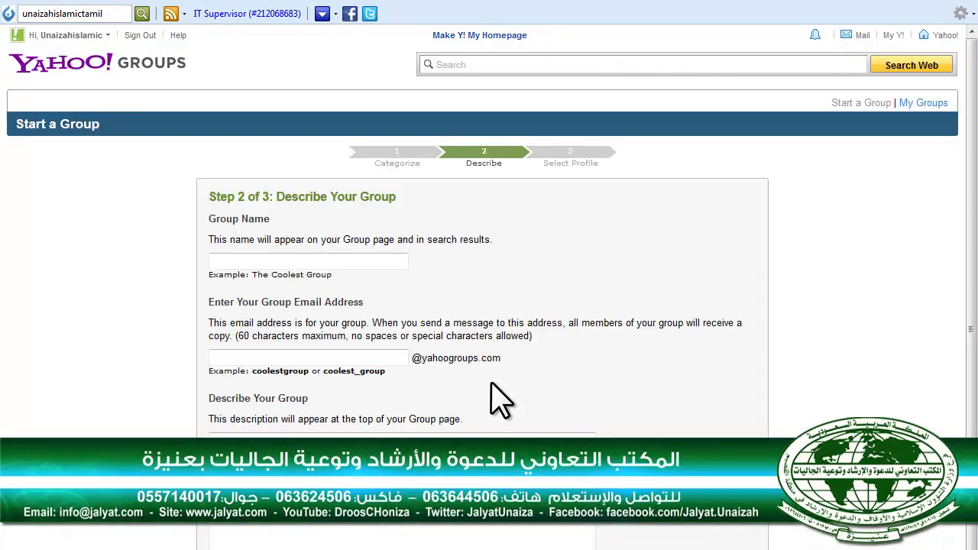
Fill in name Unaizah Islamic Center - Tamil, the suggested address, and description 'Tamil Groups'.
left_click(333, 262)
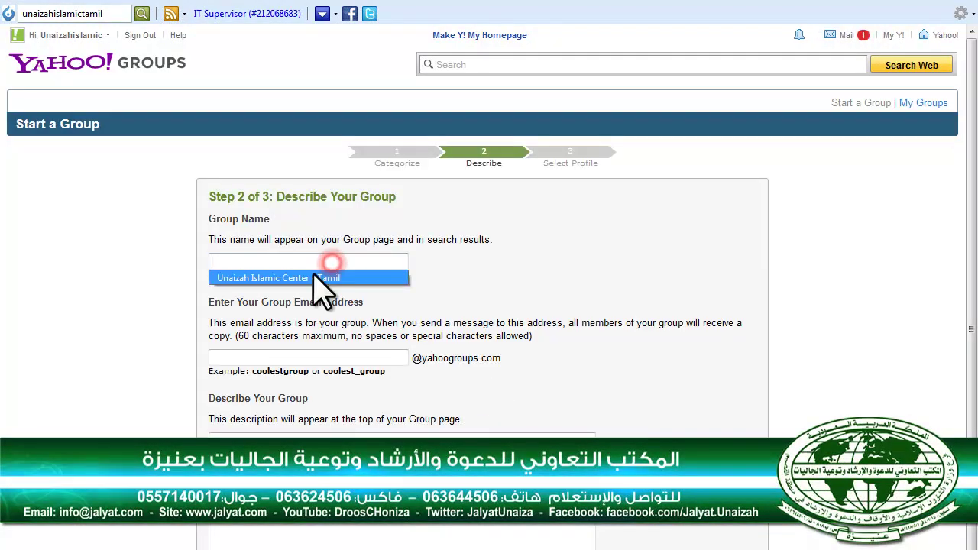
left_click(313, 277)
left_click(298, 357)
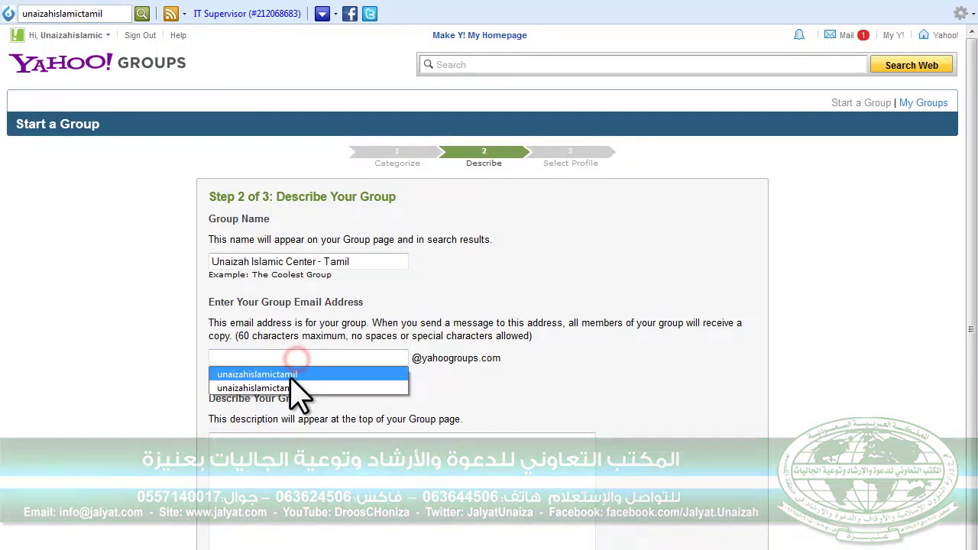
left_click(297, 374)
left_click(353, 470)
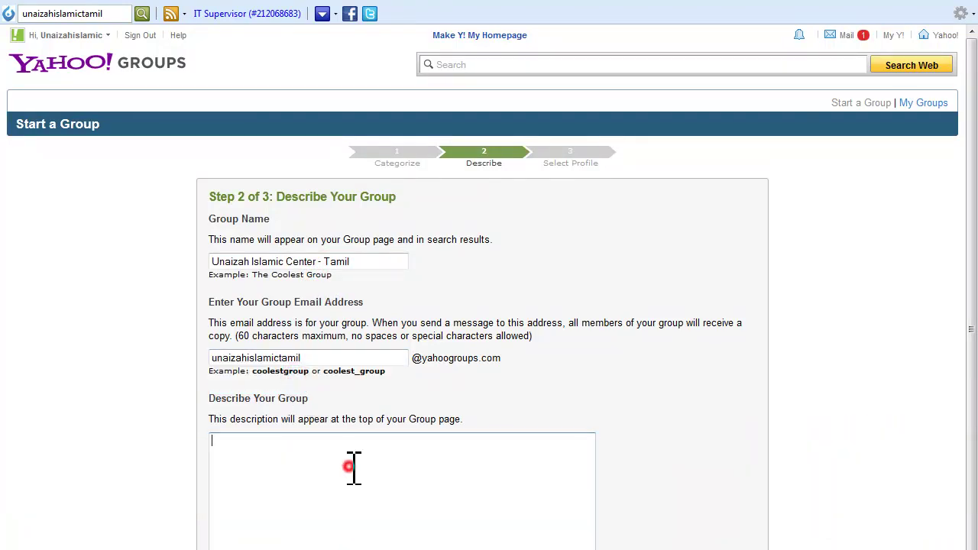
type("Tamil Groups")
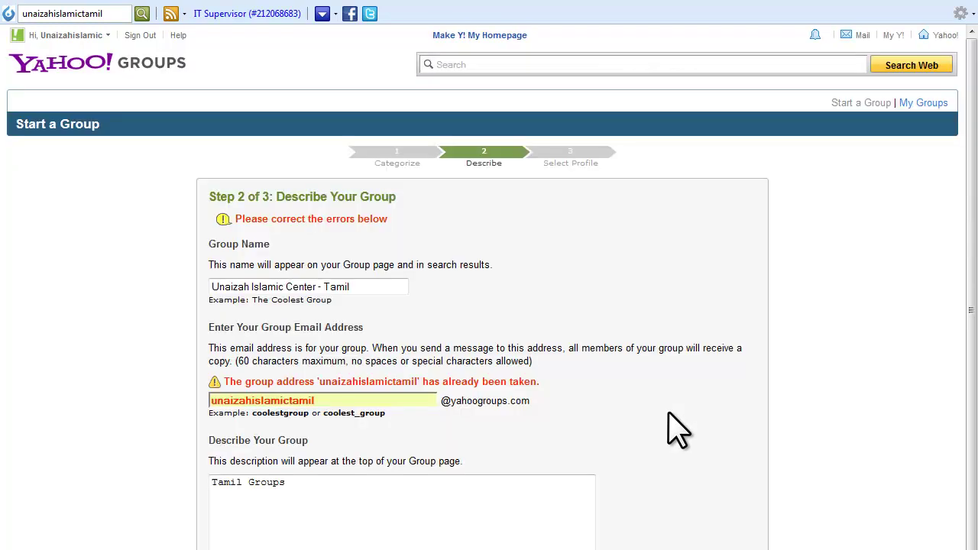
Add a trailing 's' to the group address and submit the group details.
left_click(353, 397)
type("s")
key("Escape")
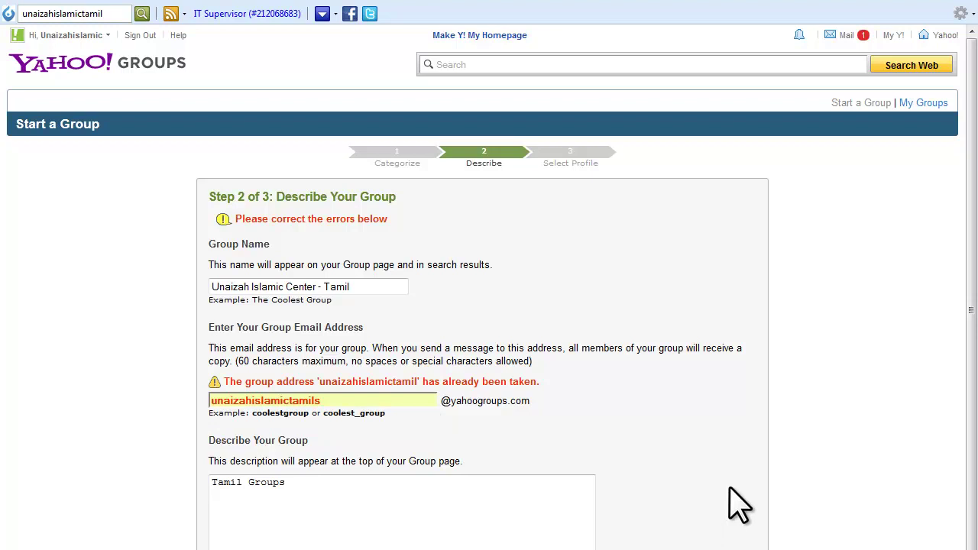
key("Return")
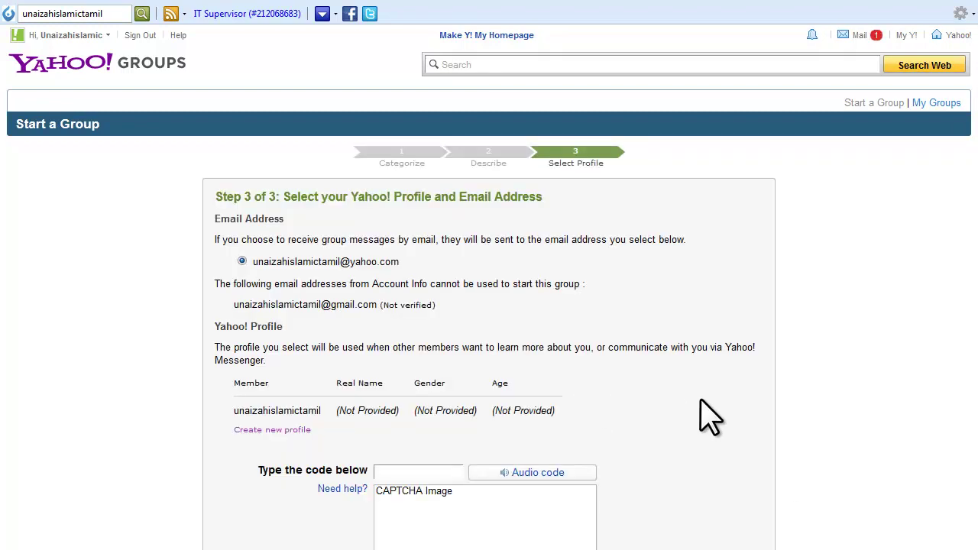
Enter the verification code nw3yzp6 and submit to create the unaizahislamictamils group.
left_click(436, 469)
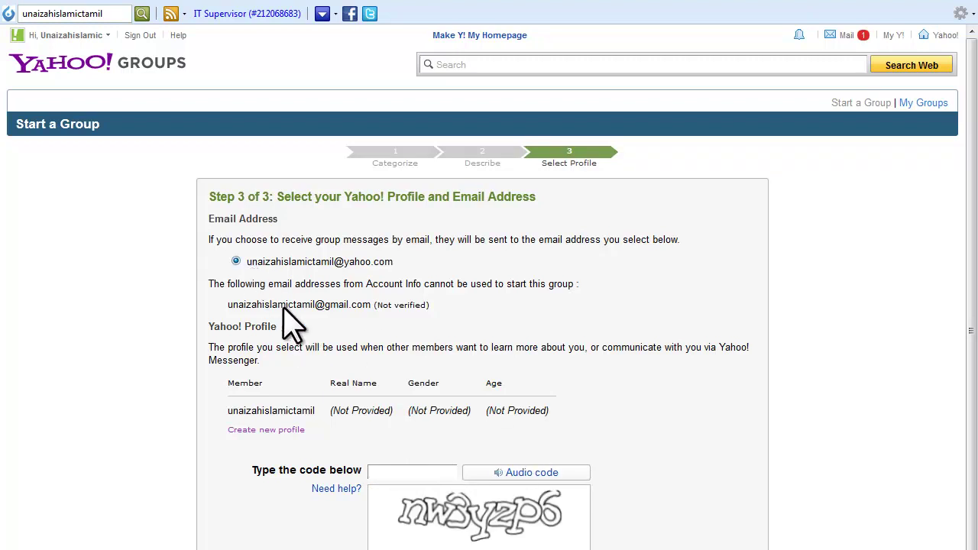
left_click(400, 475)
type("nw3yzp6")
key("Return")
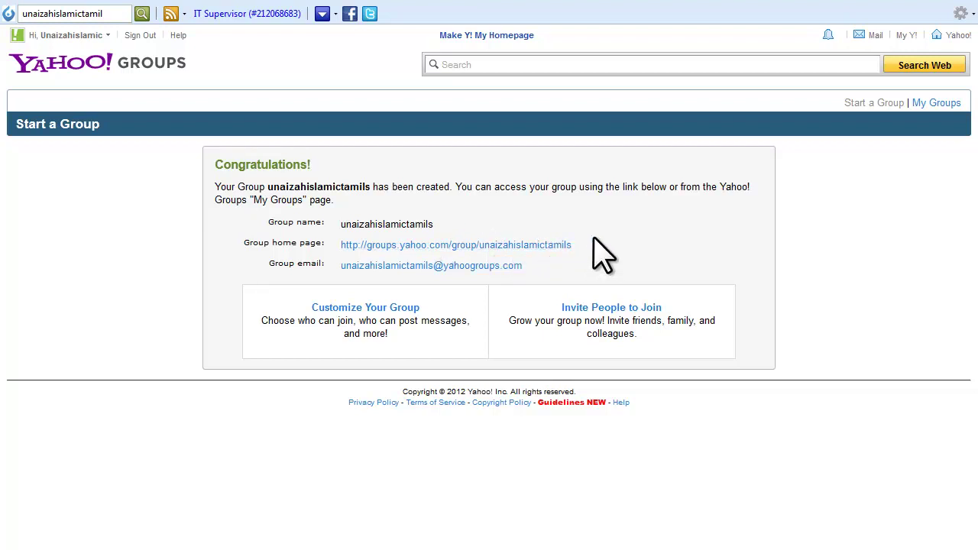
Open Customize Your Group from the Congratulations page.
left_click(395, 306)
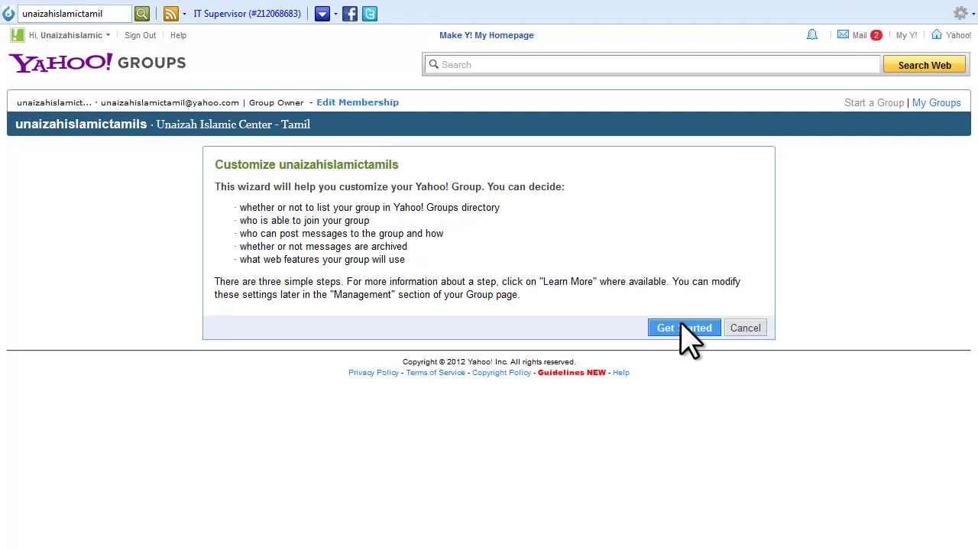
Start the customization wizard and move past Step 2, keeping its message and web-feature defaults.
left_click(682, 328)
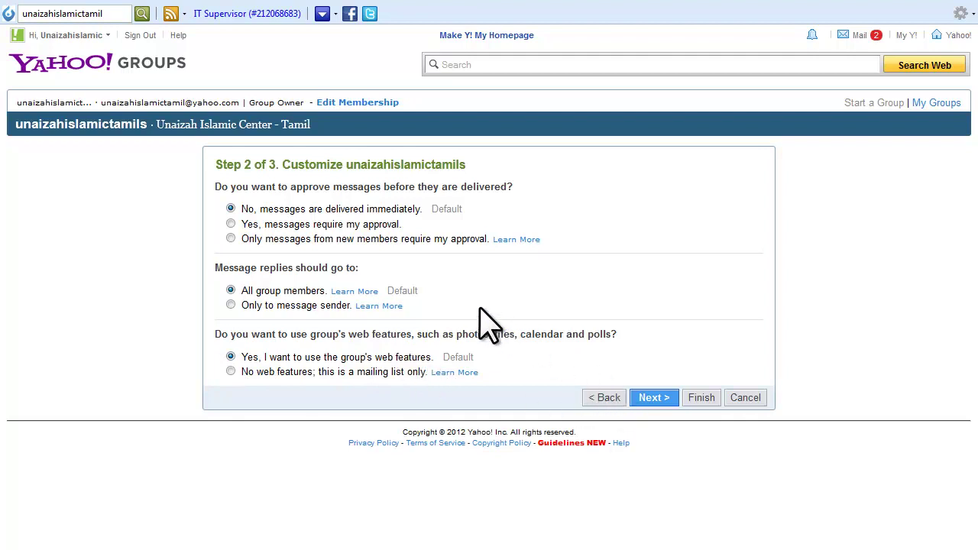
left_click(670, 396)
left_click_drag(321, 124, 164, 126)
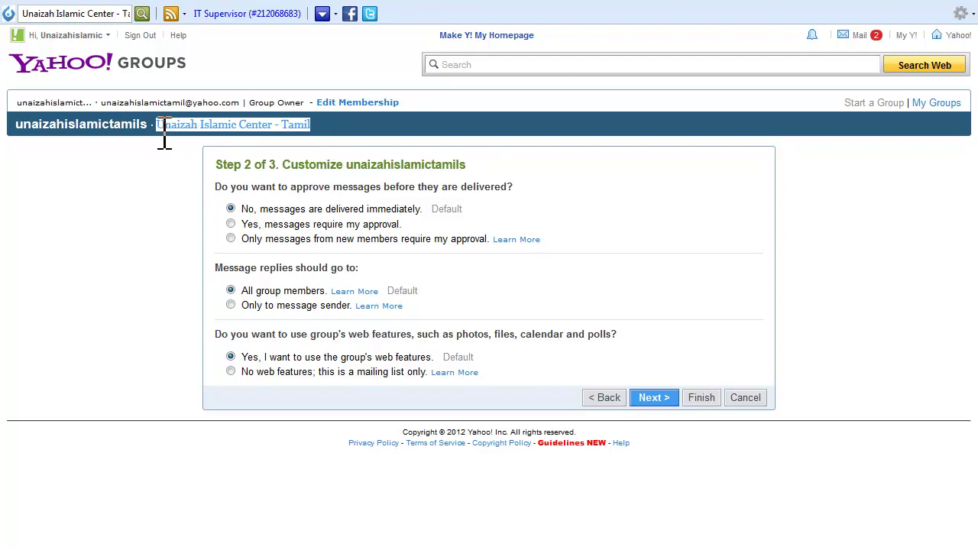
left_click_drag(21, 124, 155, 125)
Change the group Calendar access from Off to Members.
left_click(390, 430)
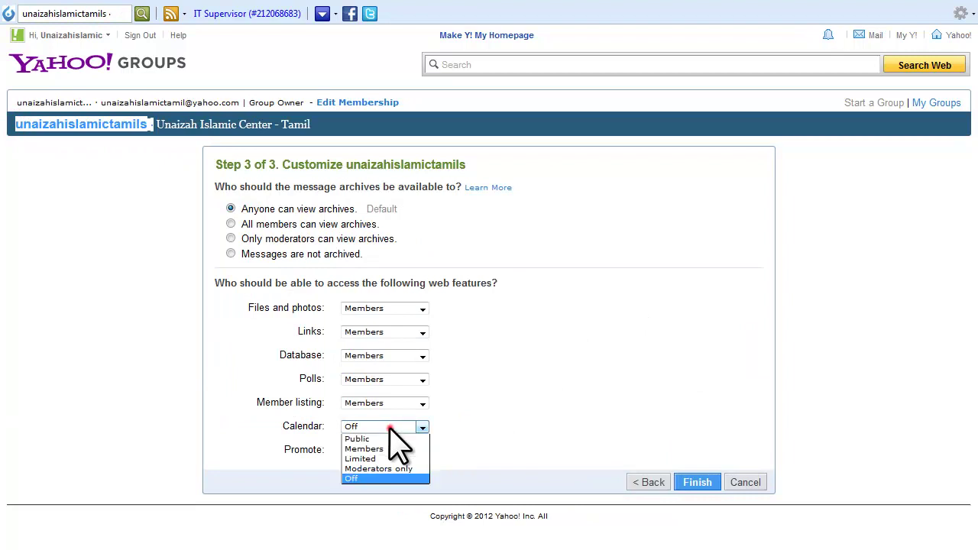
left_click(381, 450)
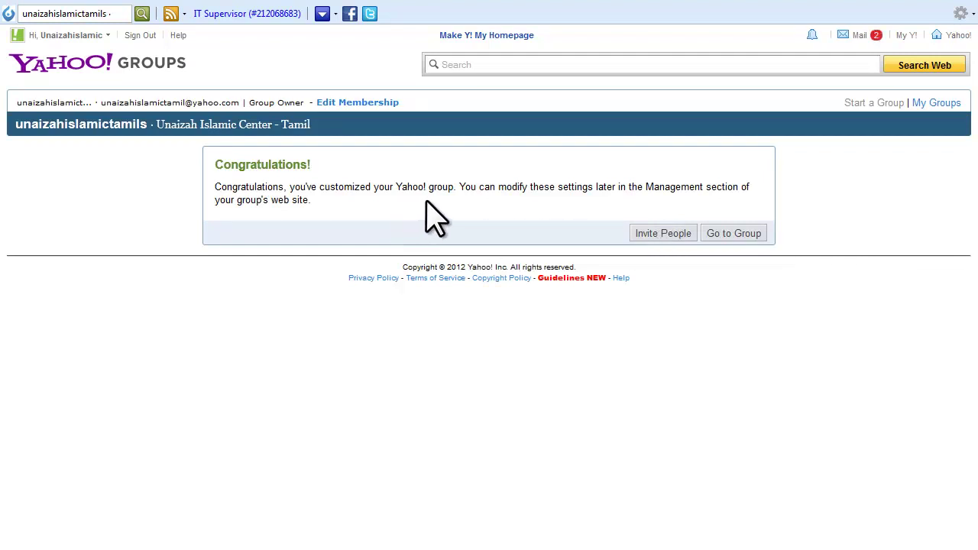
Enter two invitees' e-mail addresses, one per line, and submit the invitation for review.
left_click(650, 234)
left_click(634, 233)
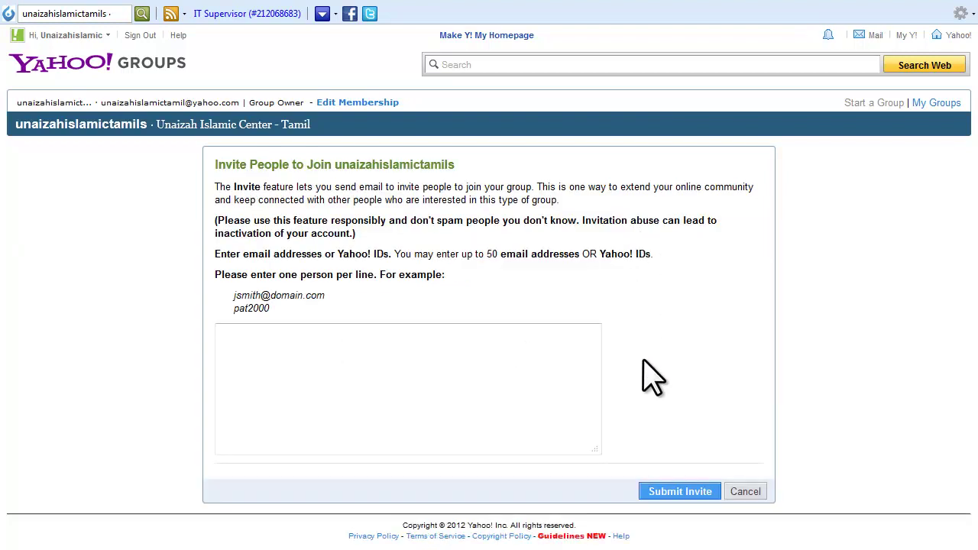
left_click(478, 368)
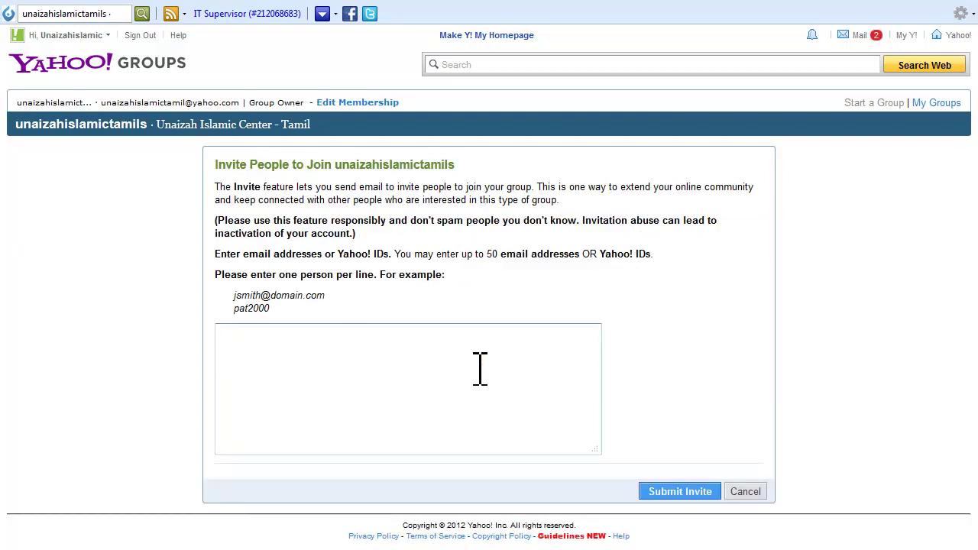
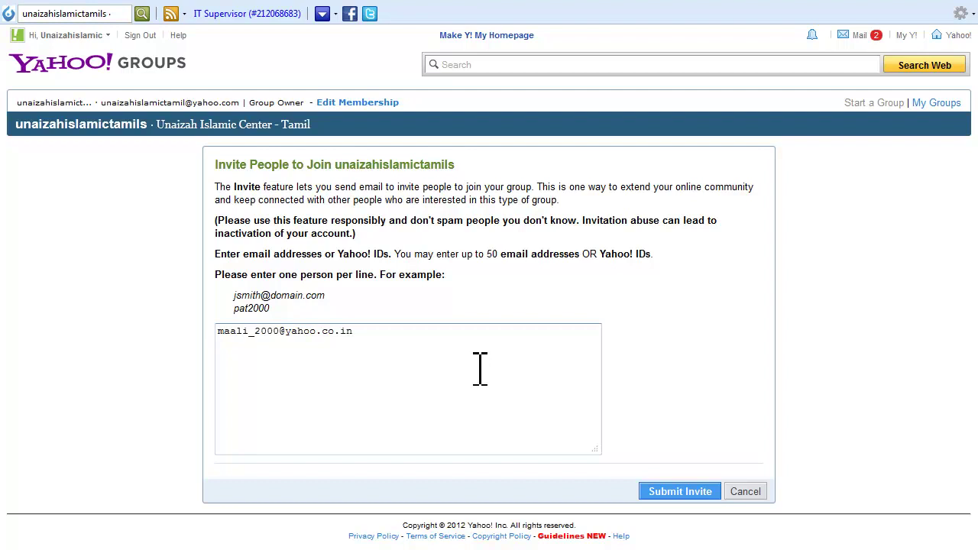
key("Return")
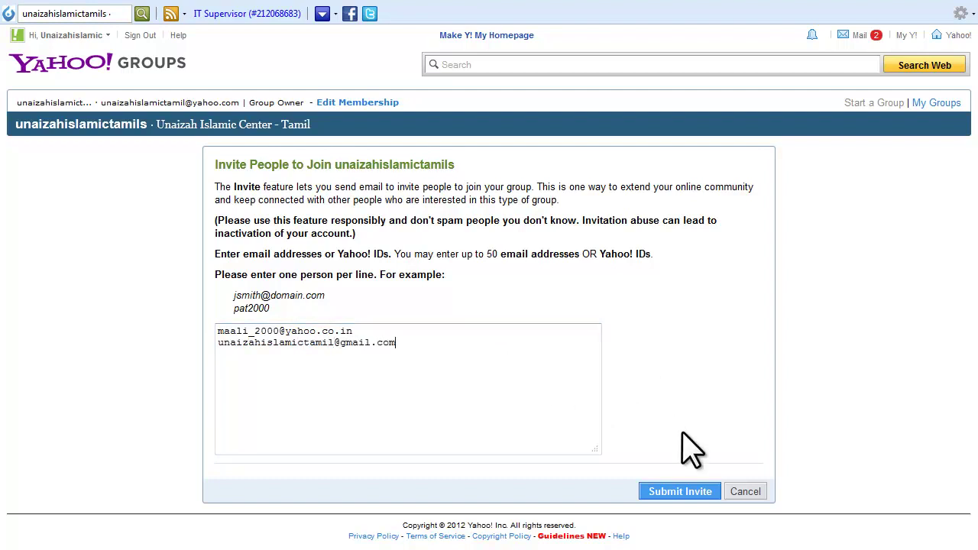
left_click(679, 494)
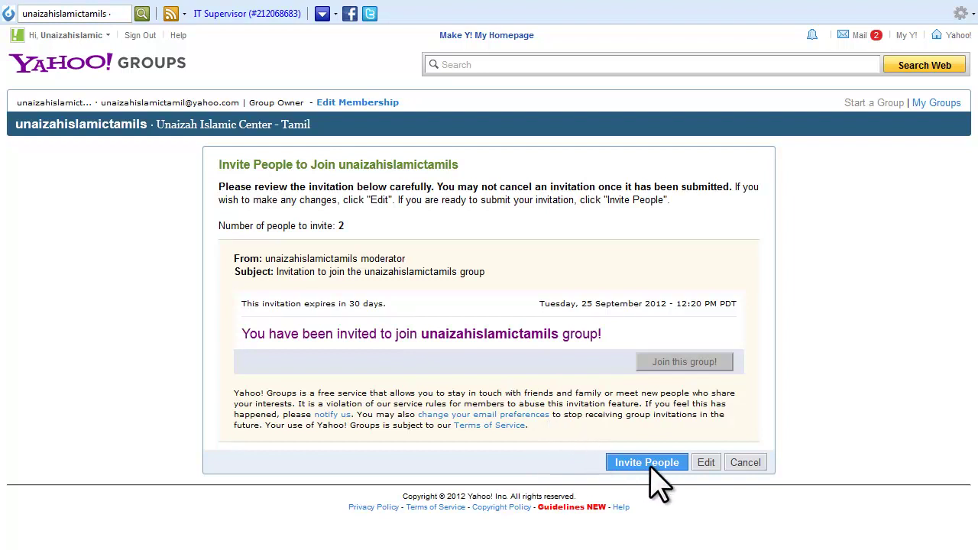
Go back to the invite list and append a third invitee's e-mail address.
left_click(701, 464)
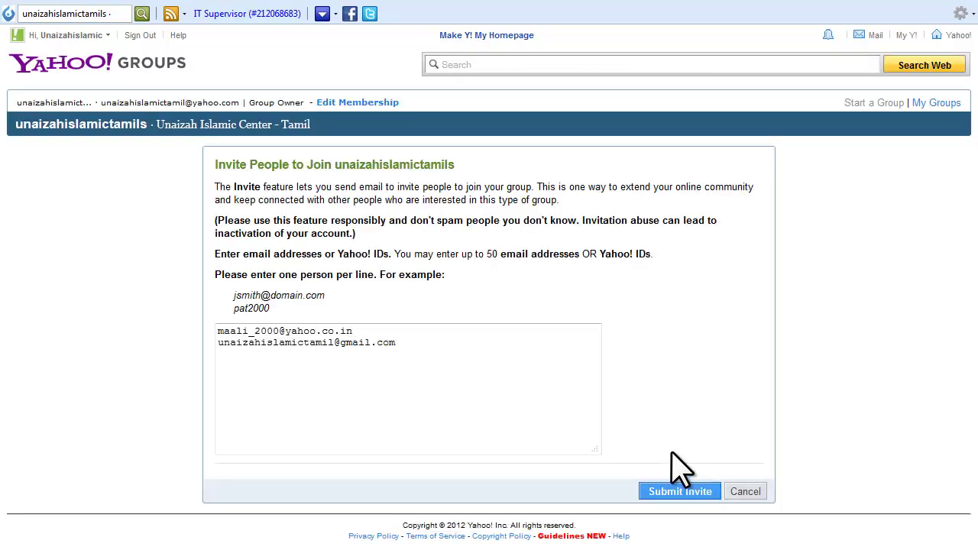
left_click(403, 341)
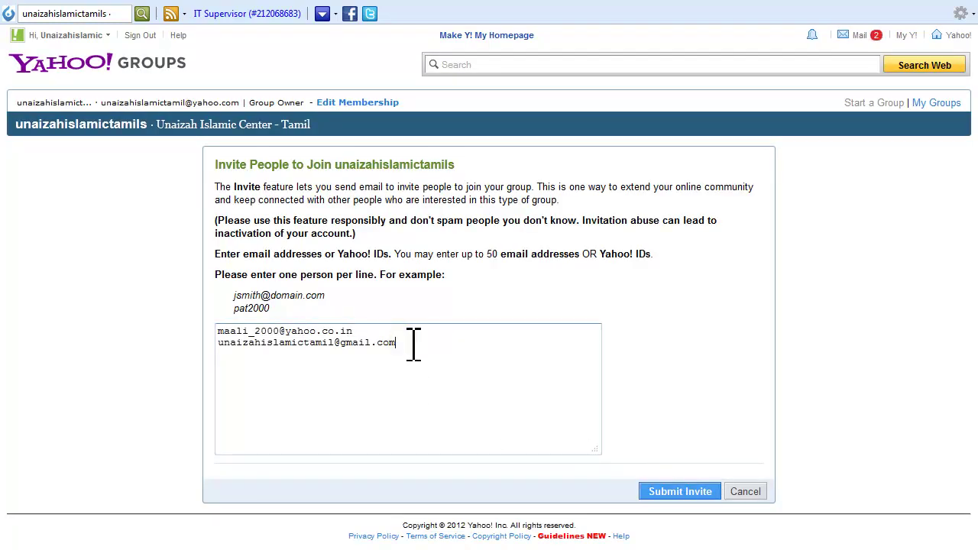
Send the invitations to all three people, then go to the group's home page.
left_click(680, 491)
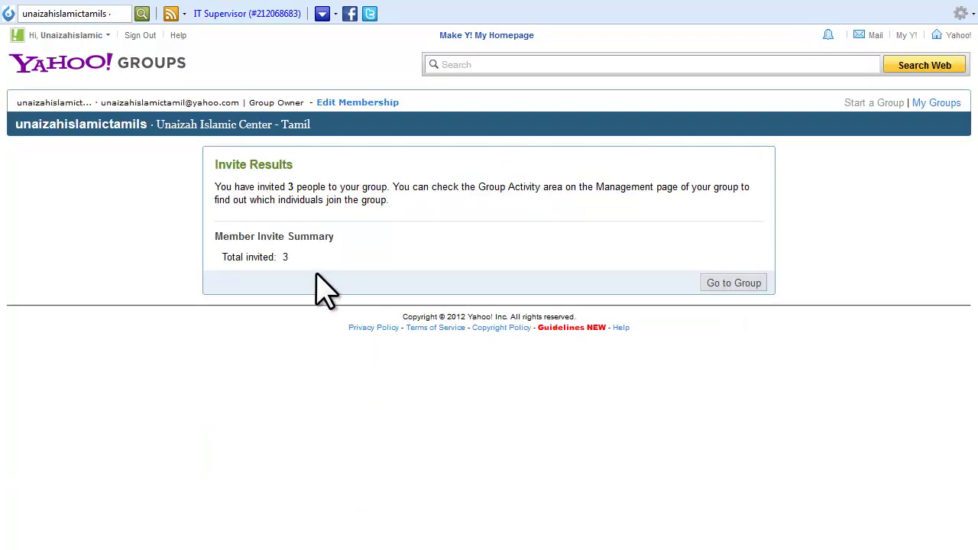
left_click(733, 285)
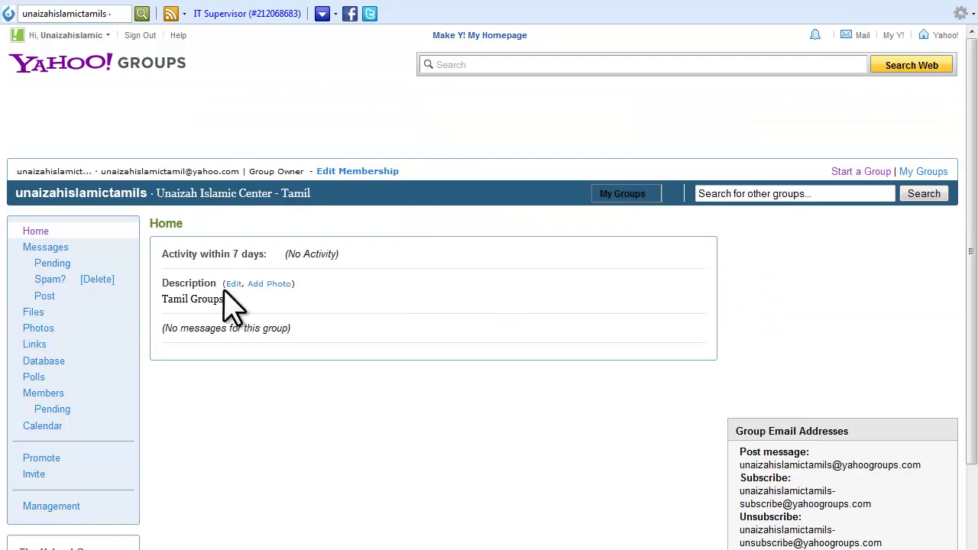
Go to Description & Appearance and open the group's title and description for editing.
left_click(233, 283)
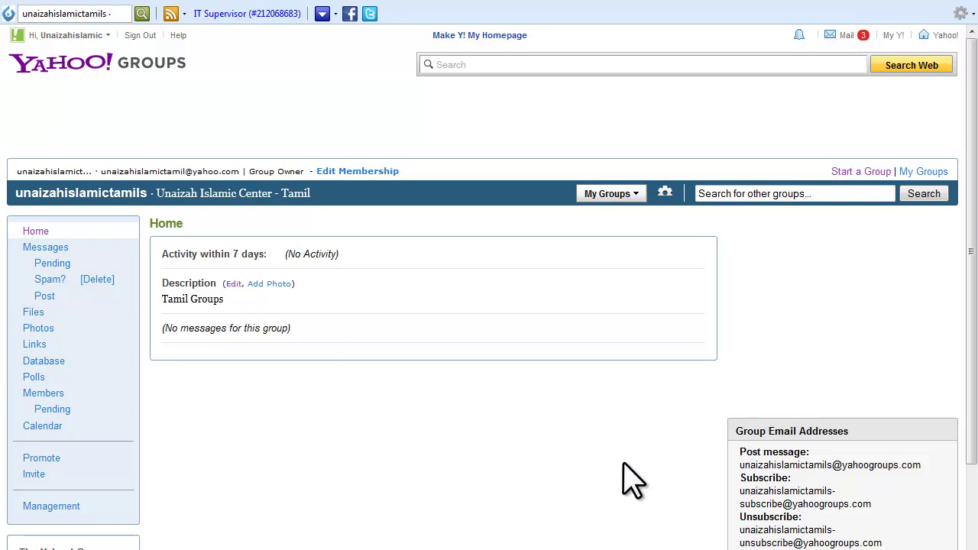
left_click(736, 431)
left_click_drag(764, 437, 883, 547)
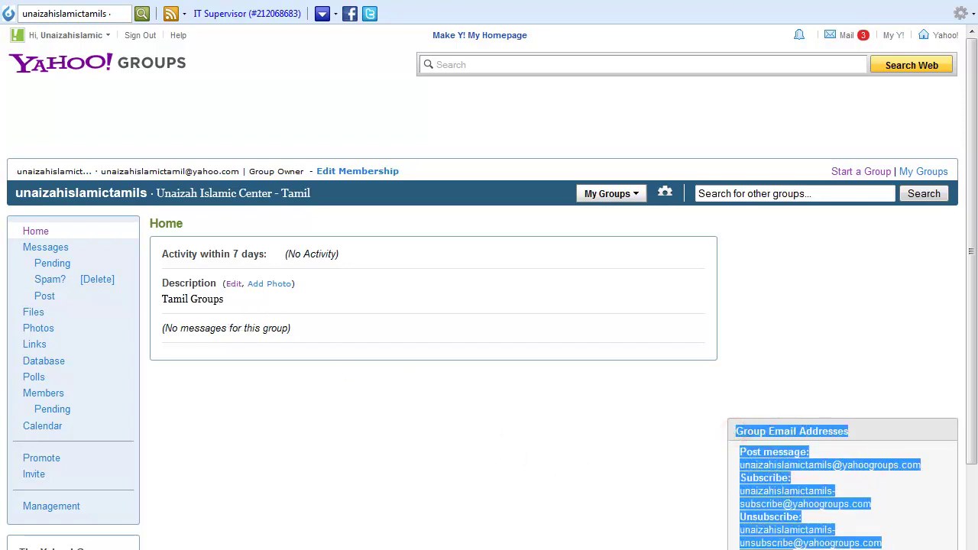
left_click(901, 507)
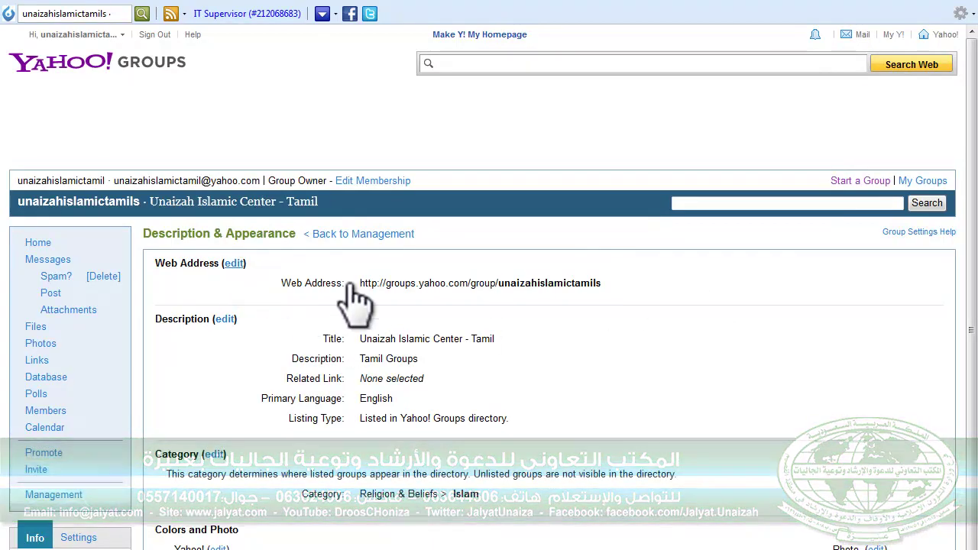
left_click_drag(628, 283, 354, 288)
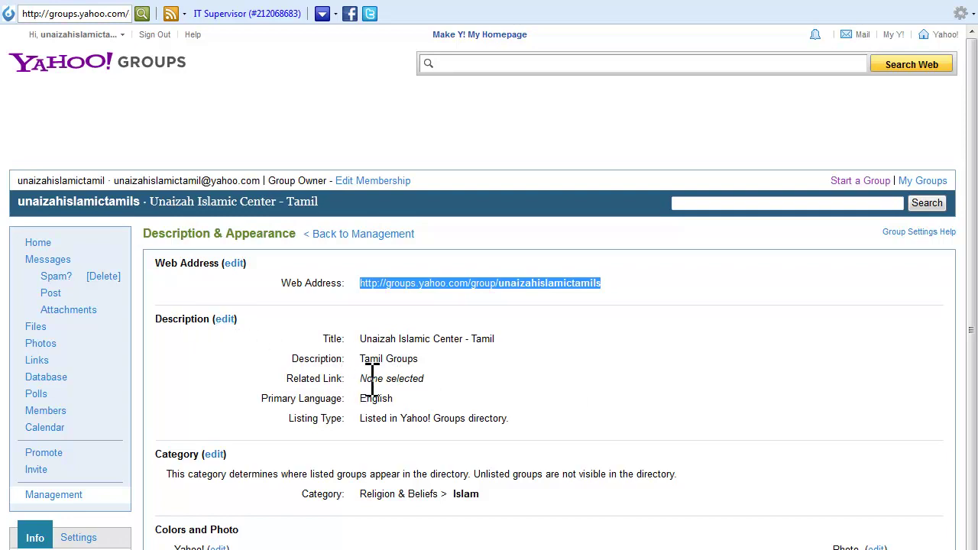
left_click(223, 318)
scroll(618, 530, "down", 1)
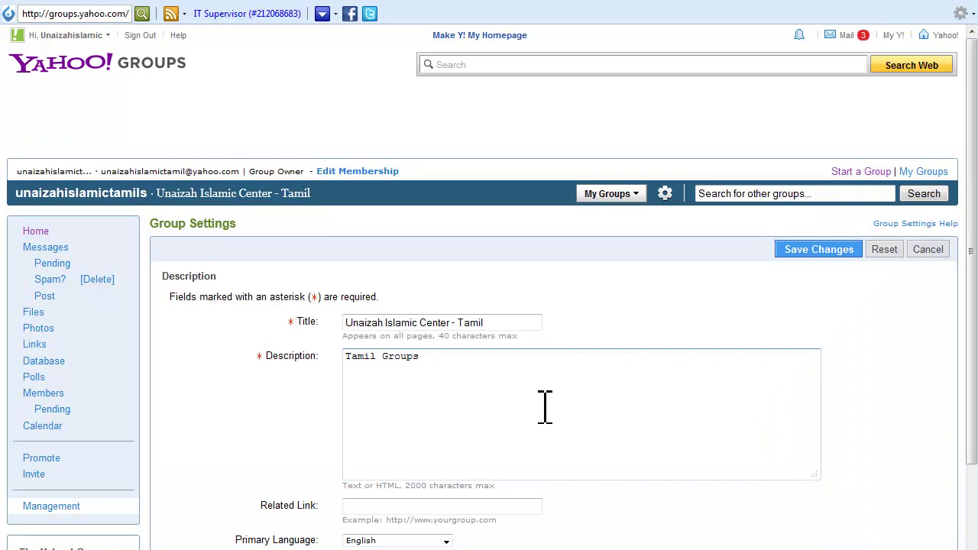
left_click(507, 365)
left_click(450, 507)
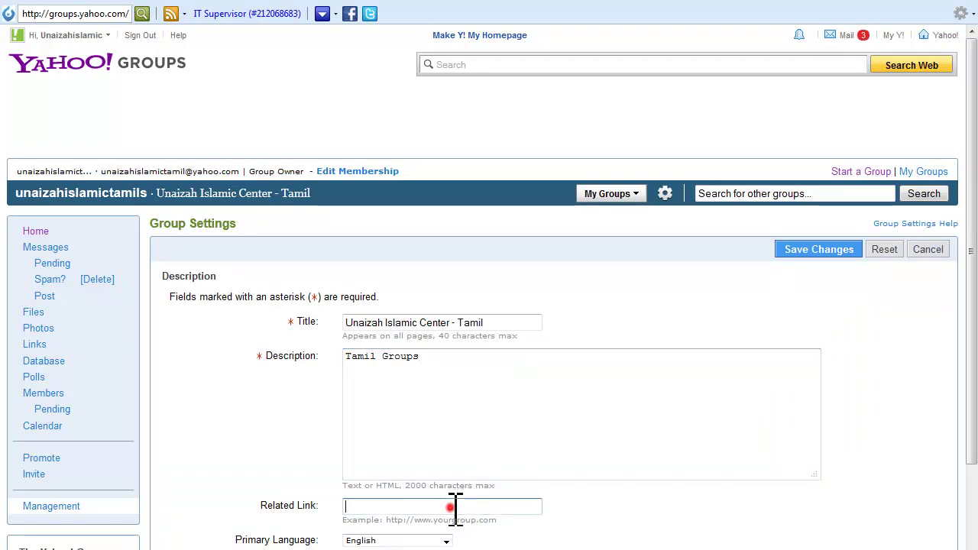
type("www.")
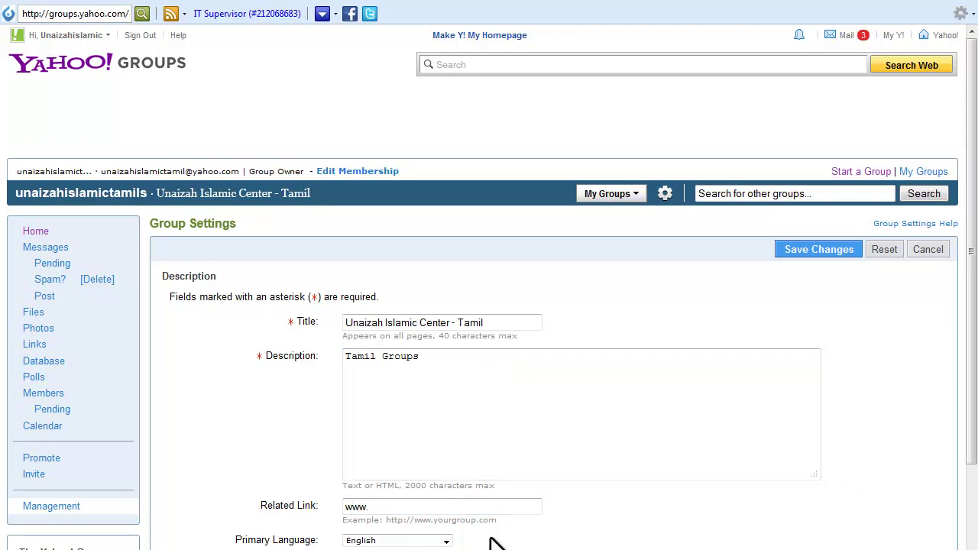
key("BackSpace")
key("BackSpace")
key("BackSpace")
key("BackSpace")
type("http:")
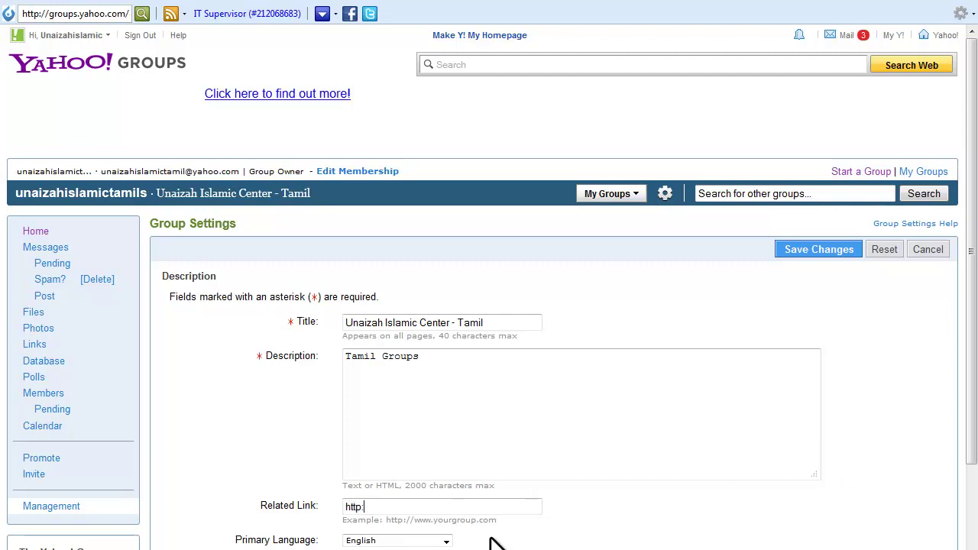
type("//j")
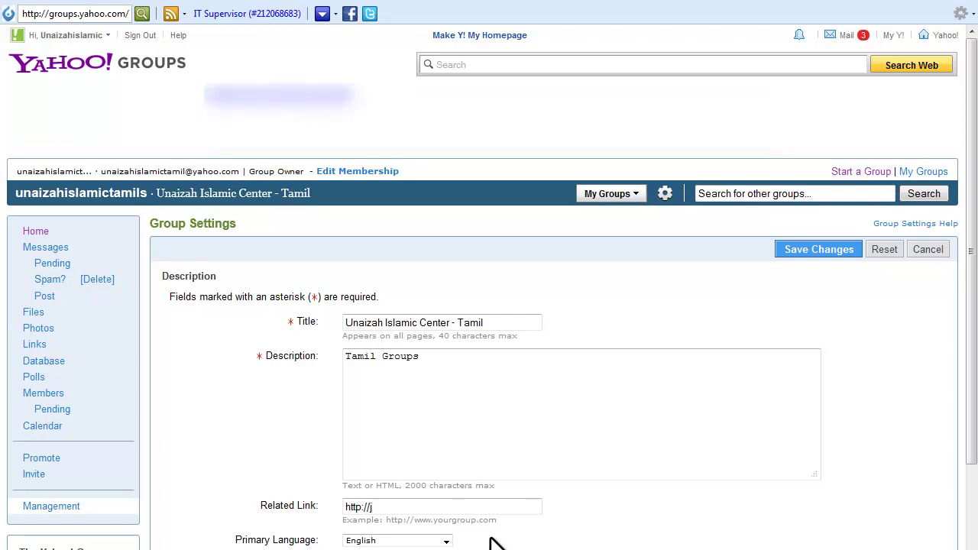
type("alyat.com")
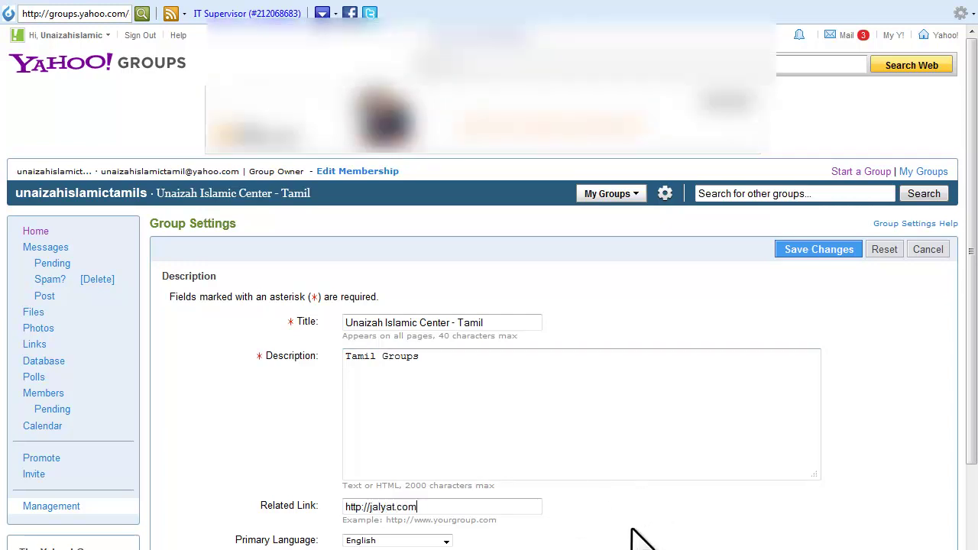
Set the primary language to Tamil and save the group settings.
scroll(468, 510, "down", 2)
left_click(446, 453)
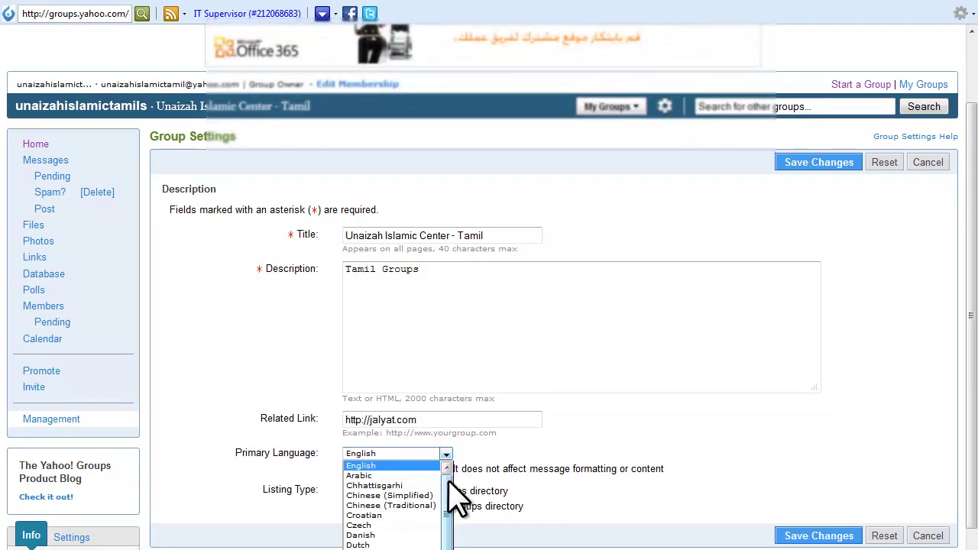
left_click_drag(446, 440, 451, 538)
left_click(374, 507)
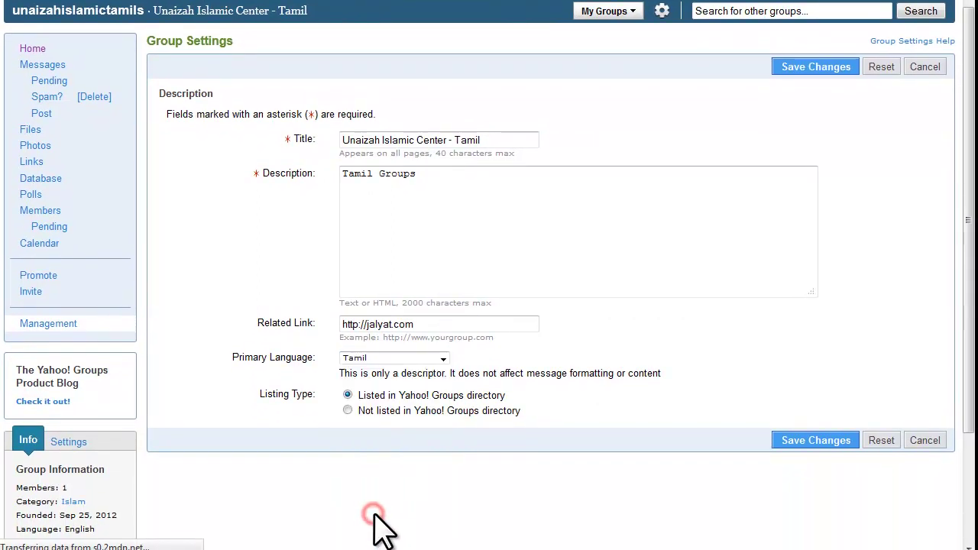
left_click(824, 442)
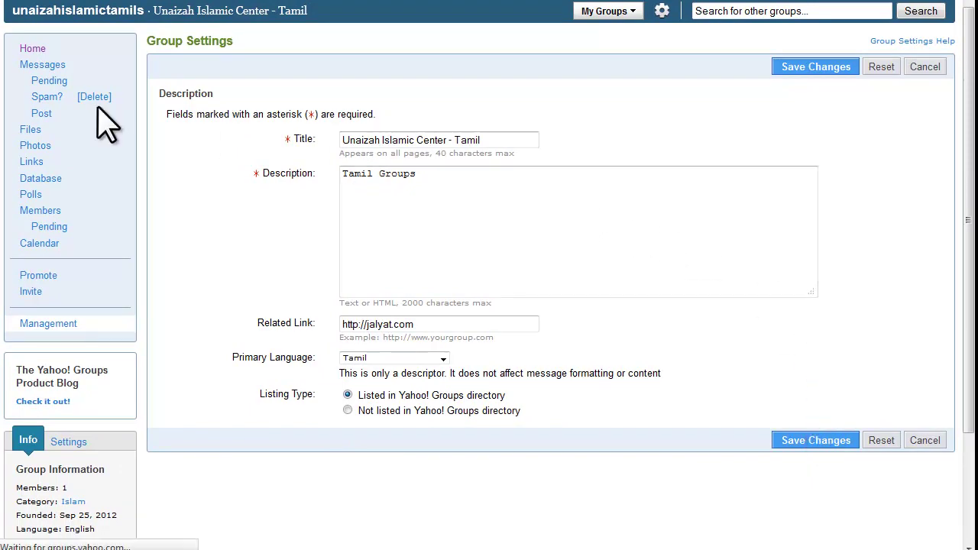
left_click(45, 81)
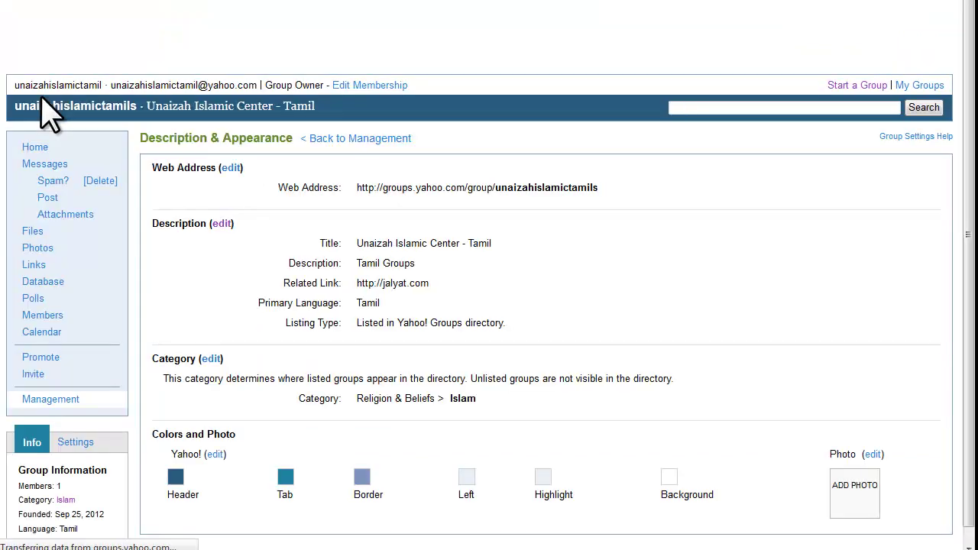
Open a blank Post Message page for unaizahislamictamils from the Messages sidebar.
left_click(49, 200)
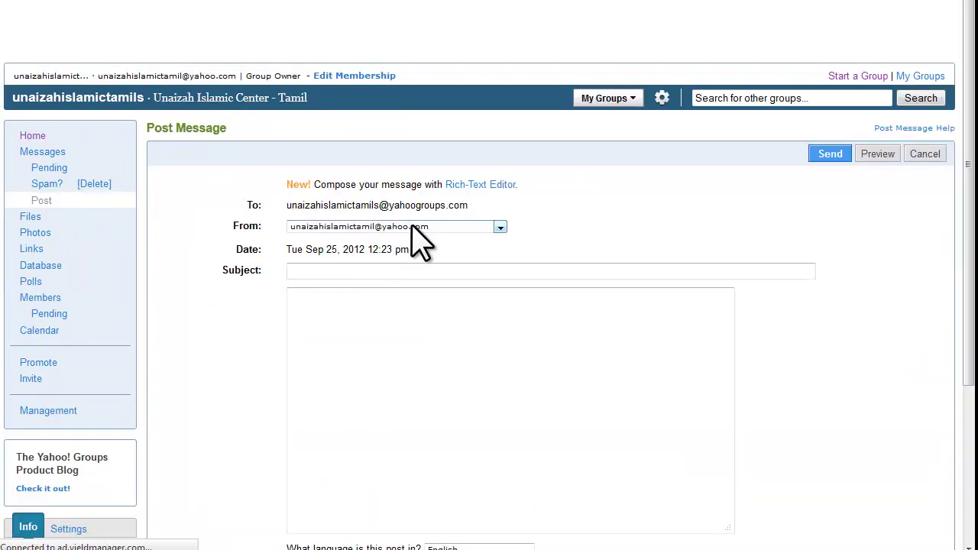
Enter the message subject 'Invitation for Tamil Bayan program'.
left_click(370, 271)
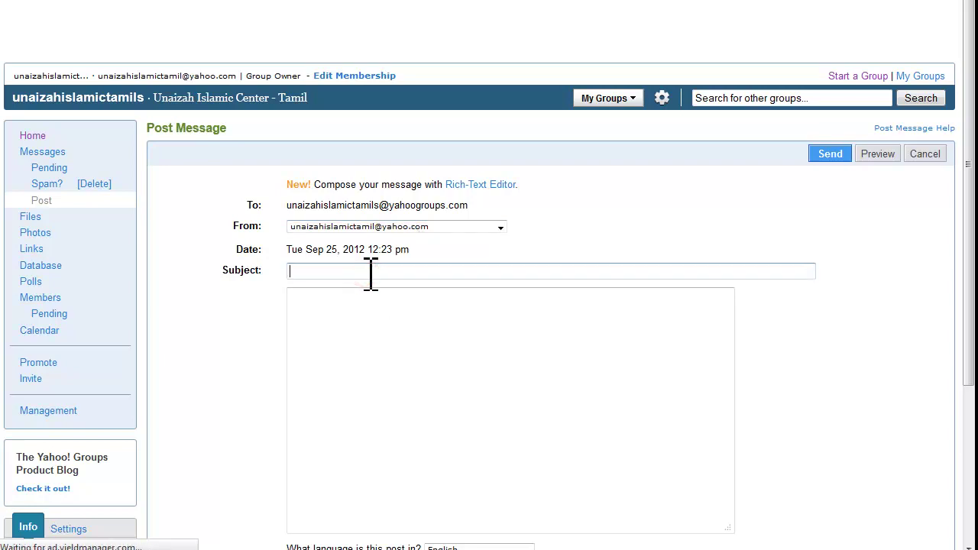
type("Invit")
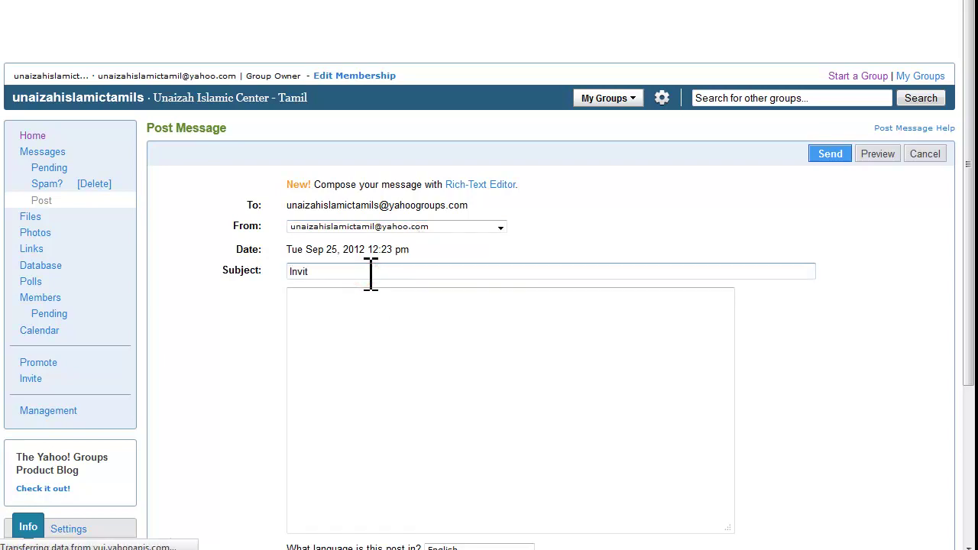
type("ation for")
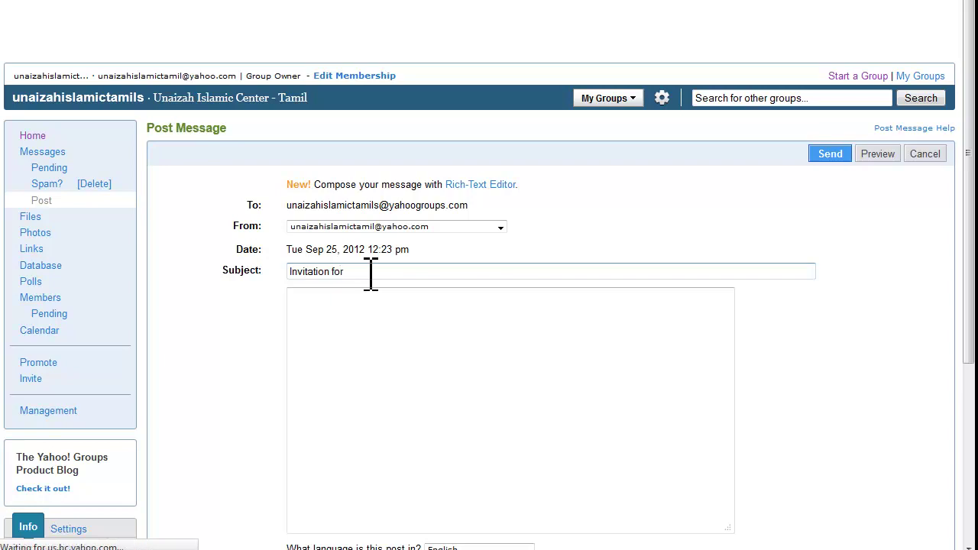
type(" Tam")
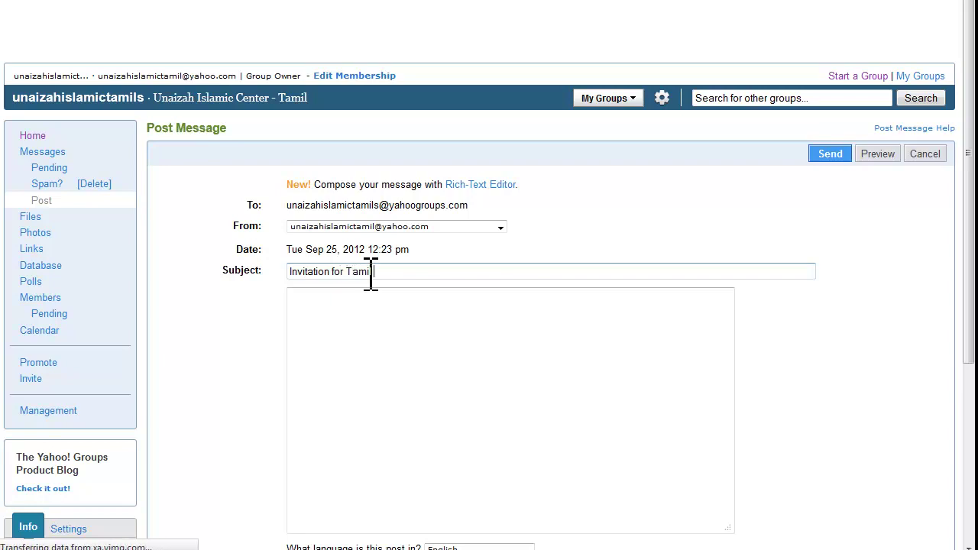
type("il Baya")
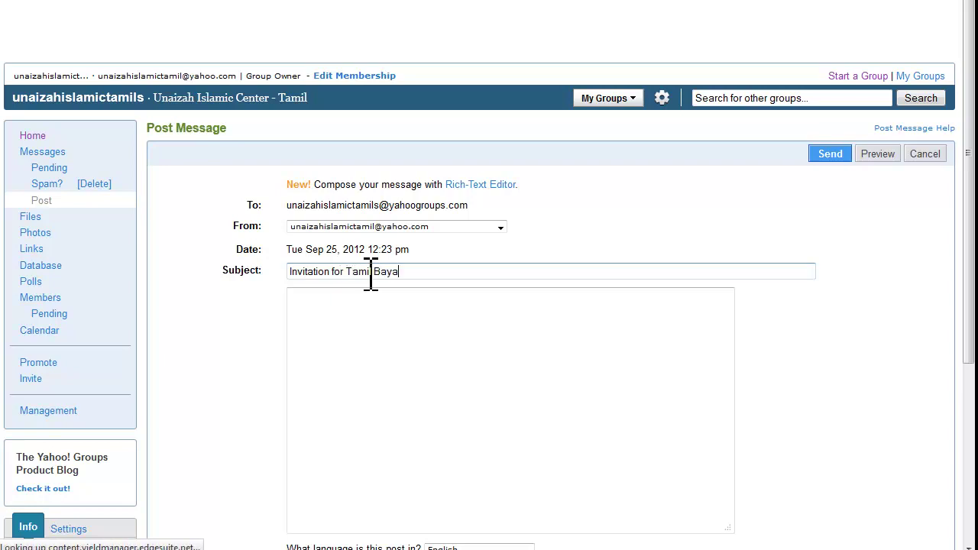
type("n p")
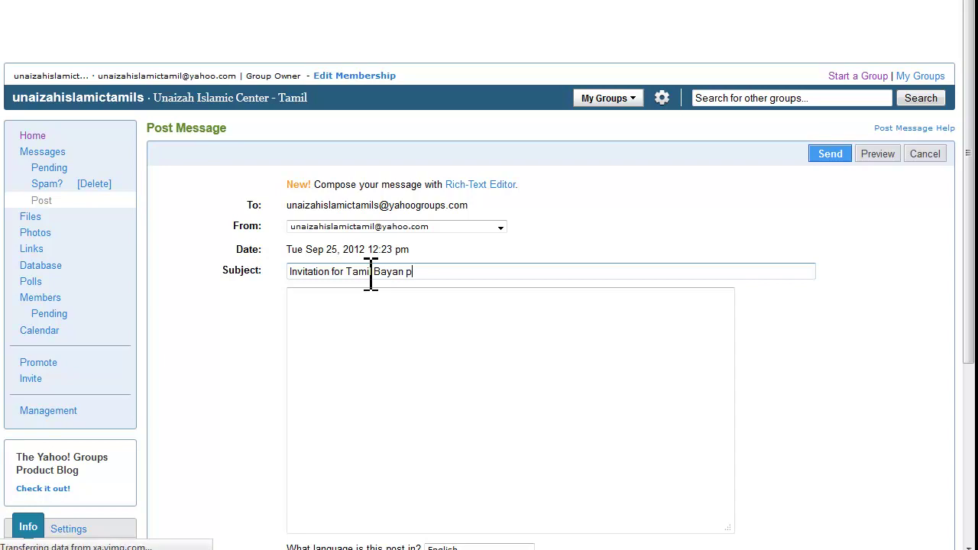
type("rogram")
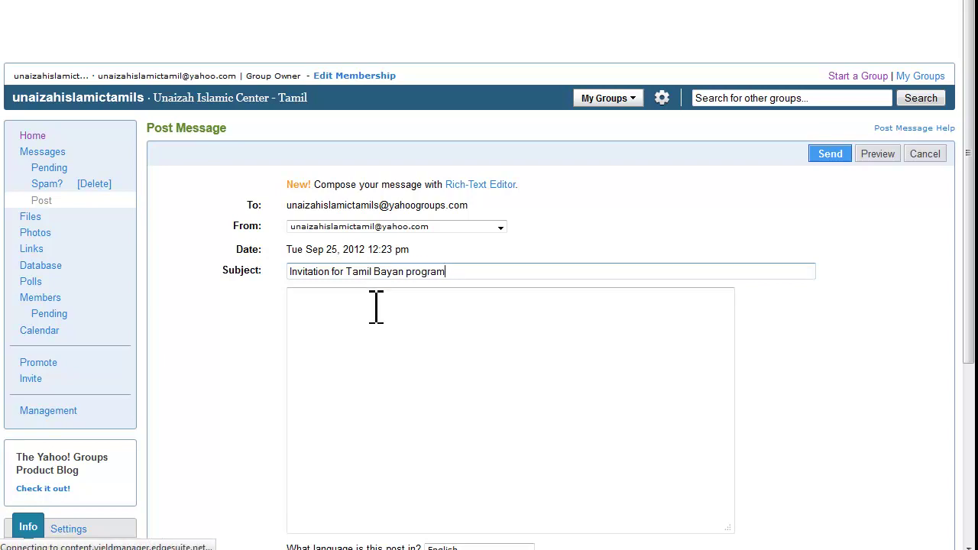
Write the body greeting Tamil-speaking people about today's program running 10 pm to 2 am.
left_click(375, 330)
type("Dear Tamil")
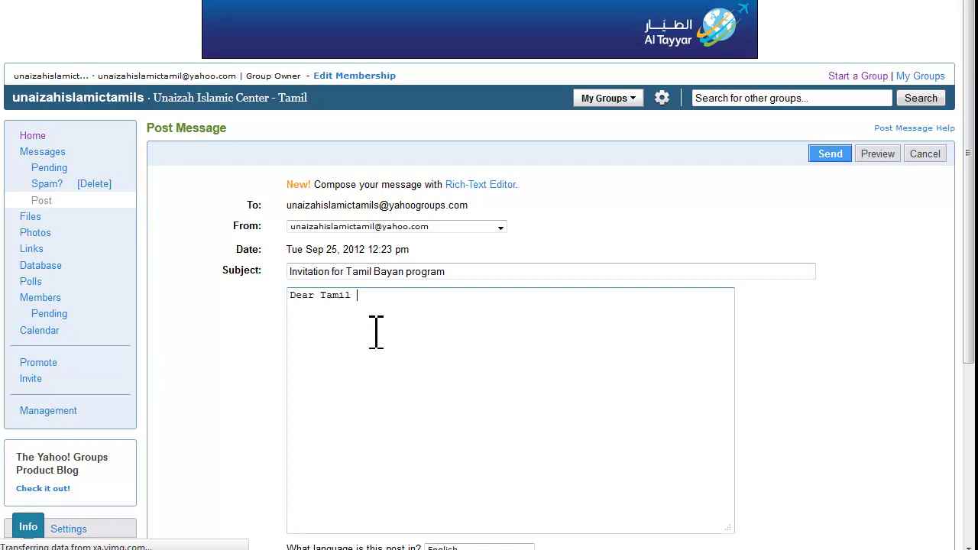
type(" Speaking peo")
key("BackSpace")
key("BackSpace")
key("BackSpace")
key("BackSpace")
key("BackSpace")
key("BackSpace")
key("BackSpace")
key("BackSpace")
key("BackSpace")
key("BackSpace")
key("BackSpace")
key("BackSpace")
key("BackSpace")
key("BackSpace")
type("ls")
type("today")
type(" s")
key("BackSpace")
type("program ")
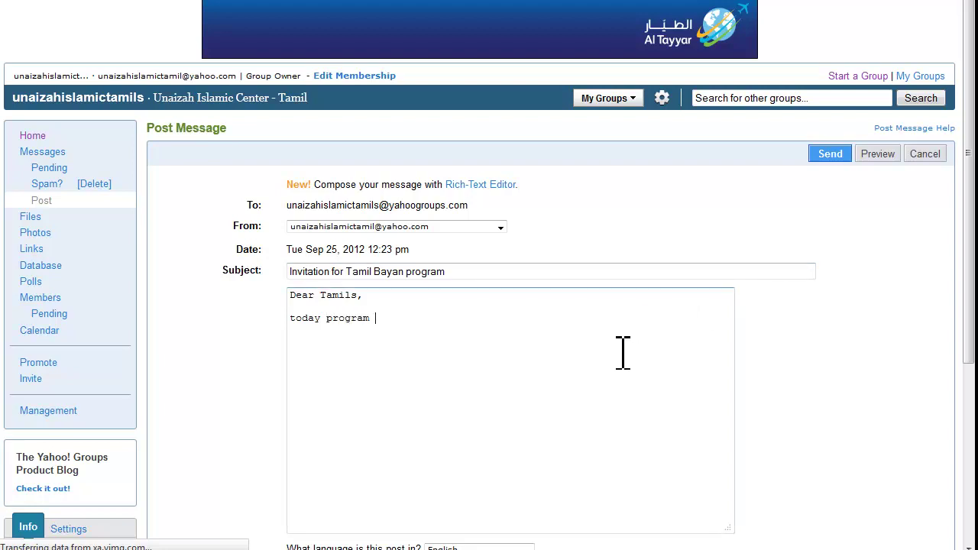
type("from")
key("BackSpace")
type("starting tim")
type("g time")
type("am.")
Mark the invitation as a Special Notice, keep English as its language, and send it.
scroll(736, 341, "down", 3)
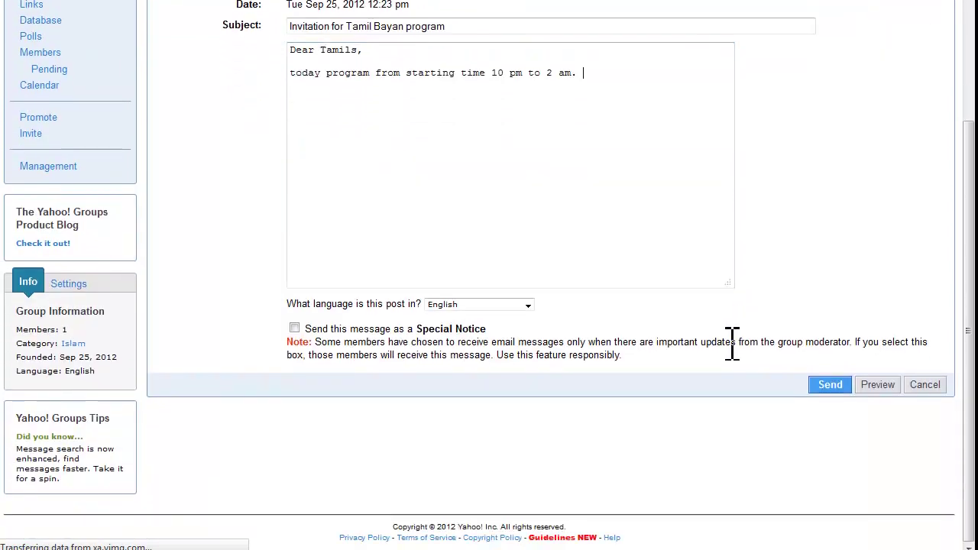
left_click(293, 329)
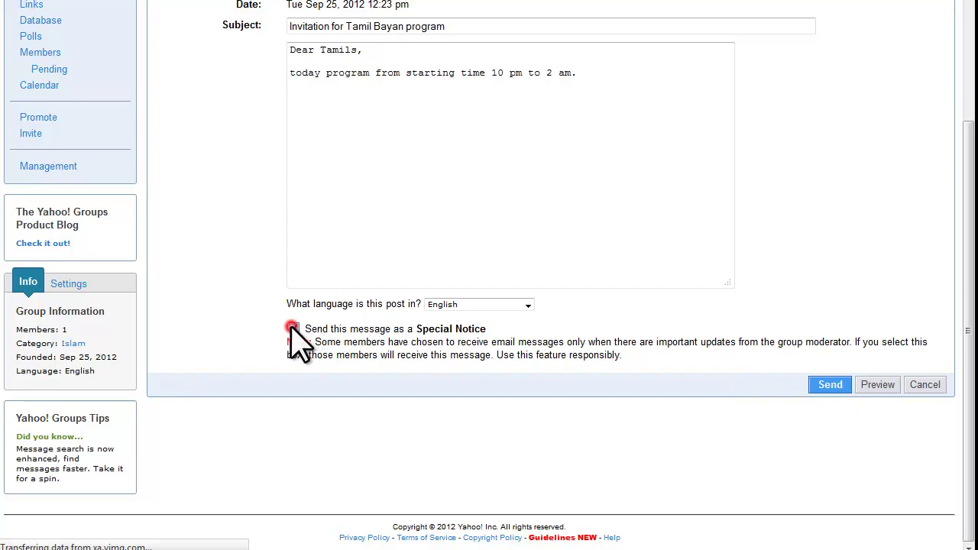
left_click(437, 304)
scroll(512, 413, "down", 3)
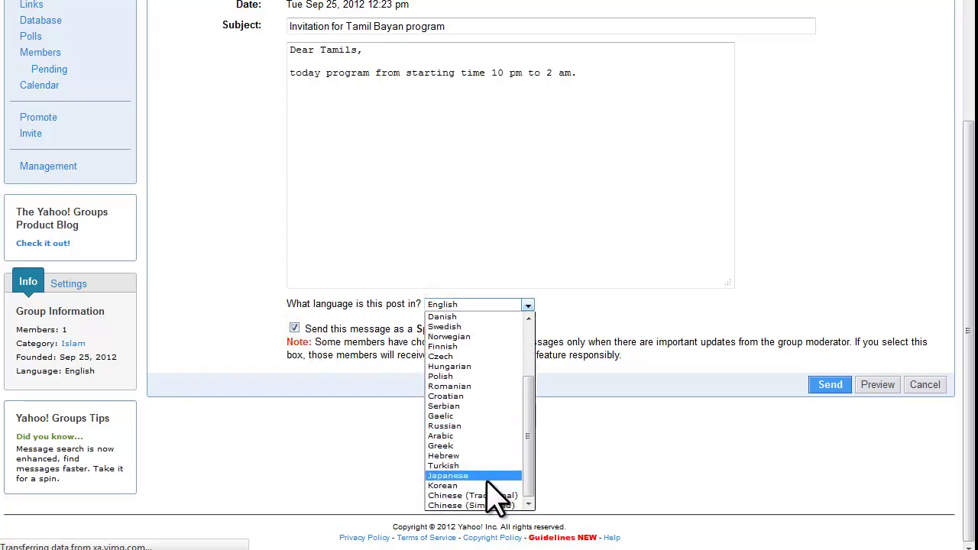
scroll(504, 481, "up", 1)
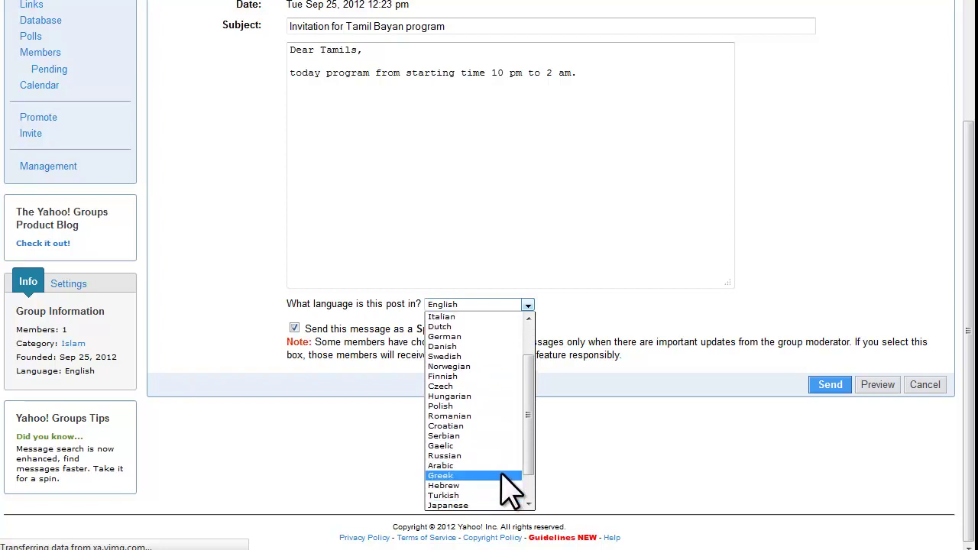
scroll(492, 451, "up", 3)
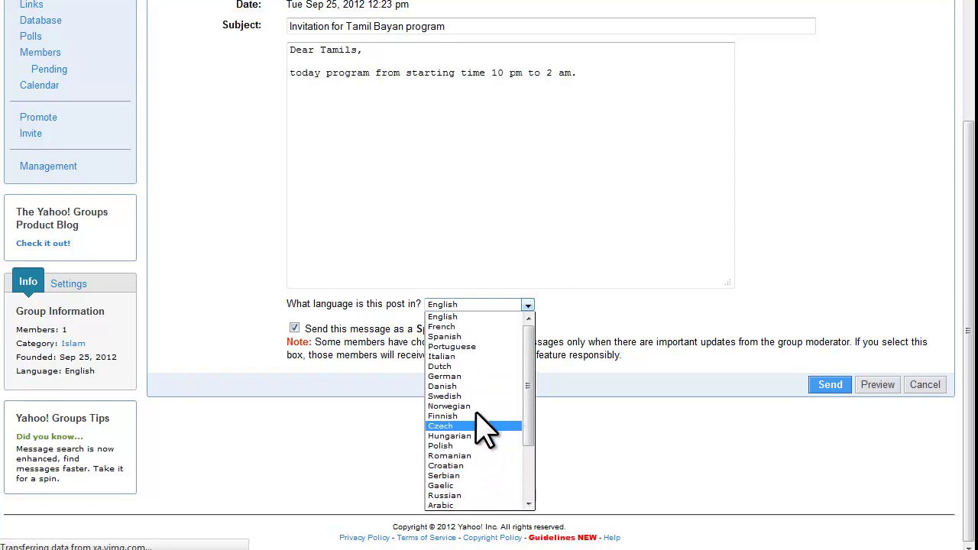
left_click(457, 318)
left_click(826, 386)
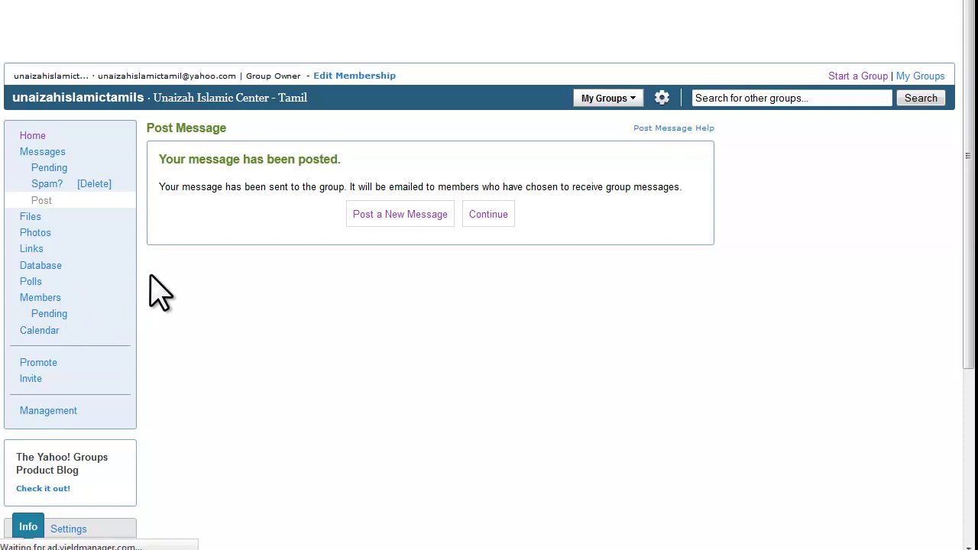
Go to the group's Files section and open the Add File page.
left_click(30, 217)
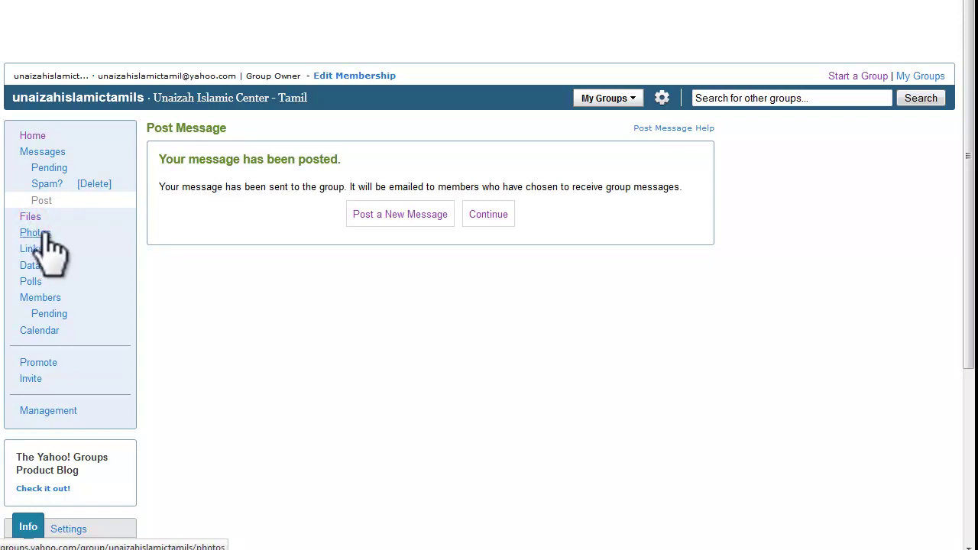
left_click(44, 233)
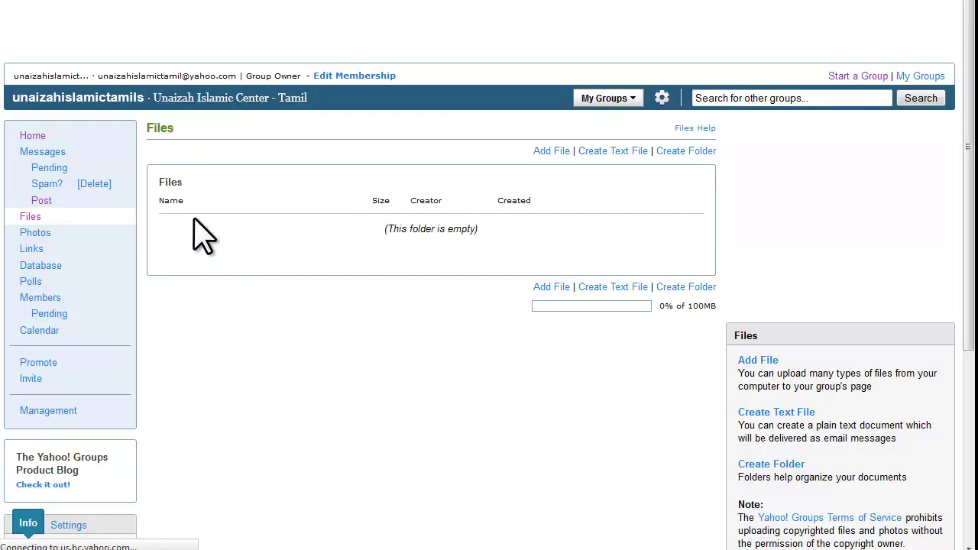
left_click(552, 288)
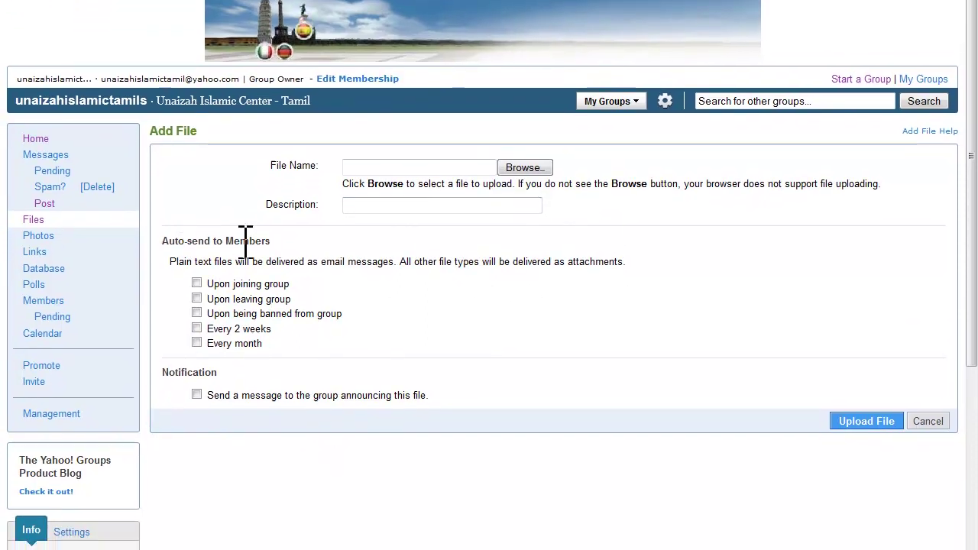
left_click(38, 235)
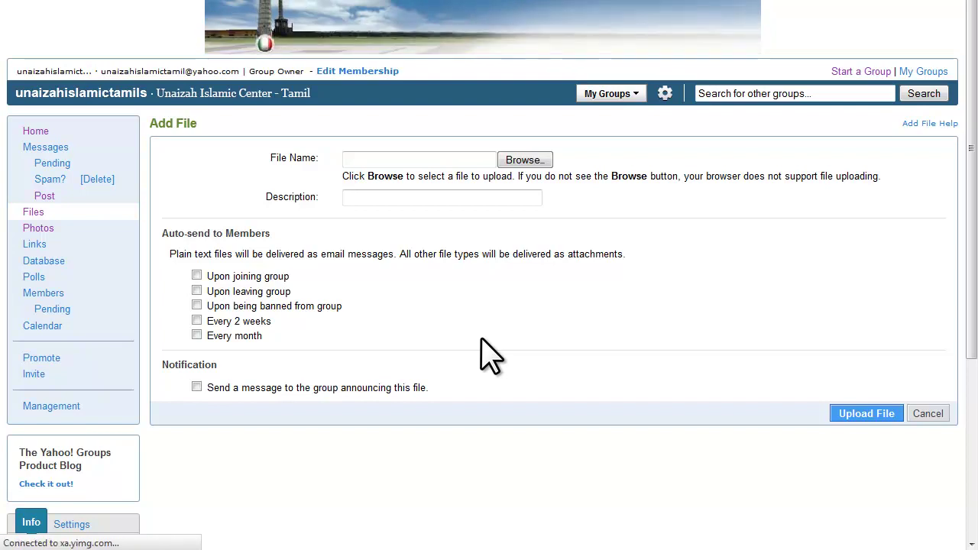
Start a new photo album named 'Unaizah Islamic Center - Tamil Groups'.
left_click(40, 229)
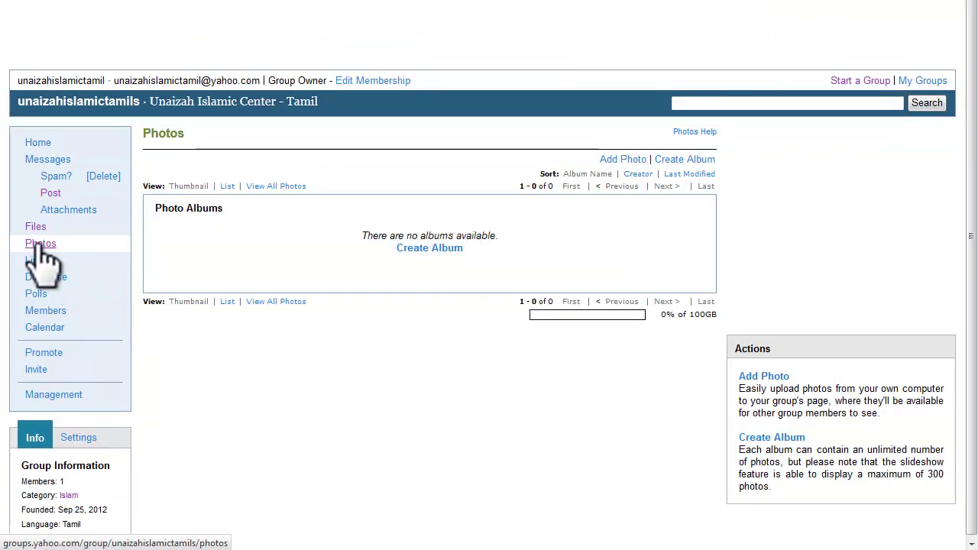
left_click(425, 251)
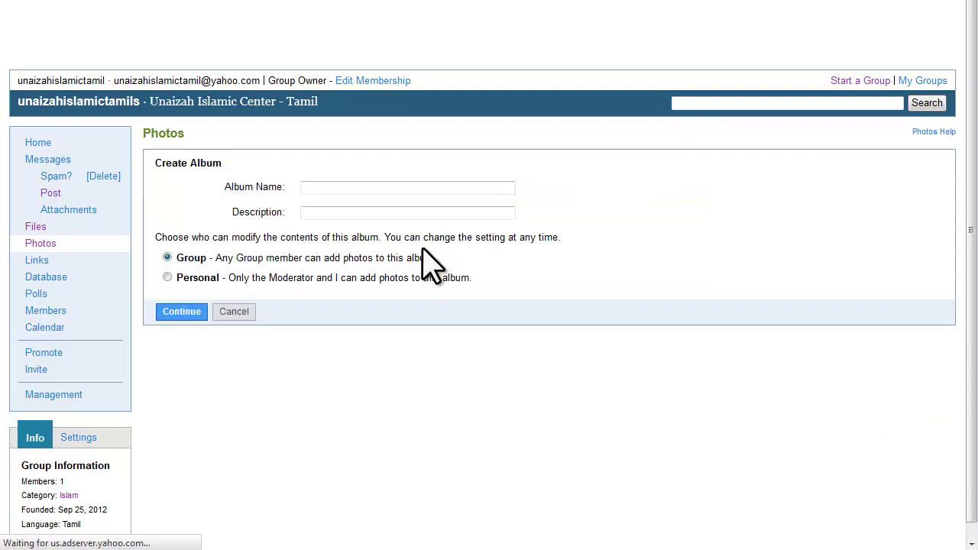
left_click(345, 187)
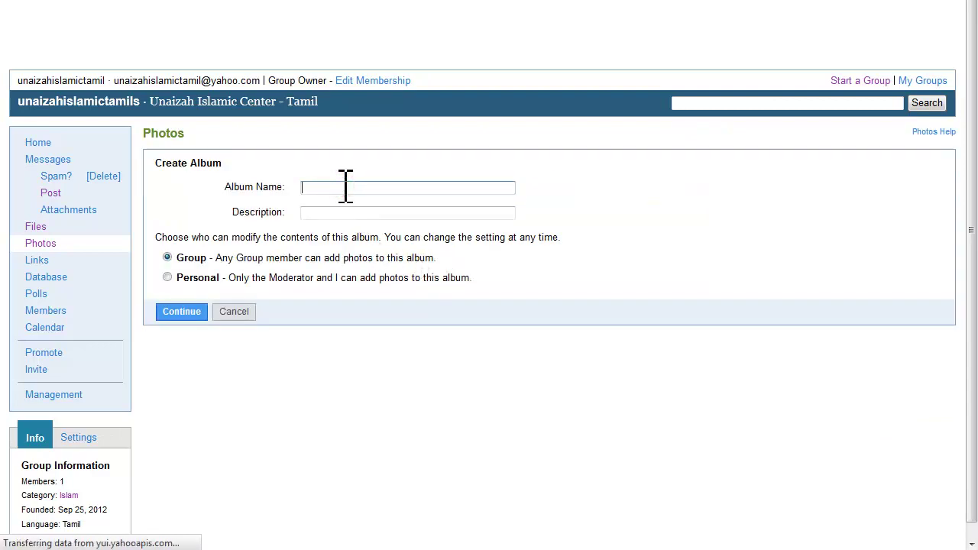
type("Unaiz")
key("BackSpace")
type("ah Is")
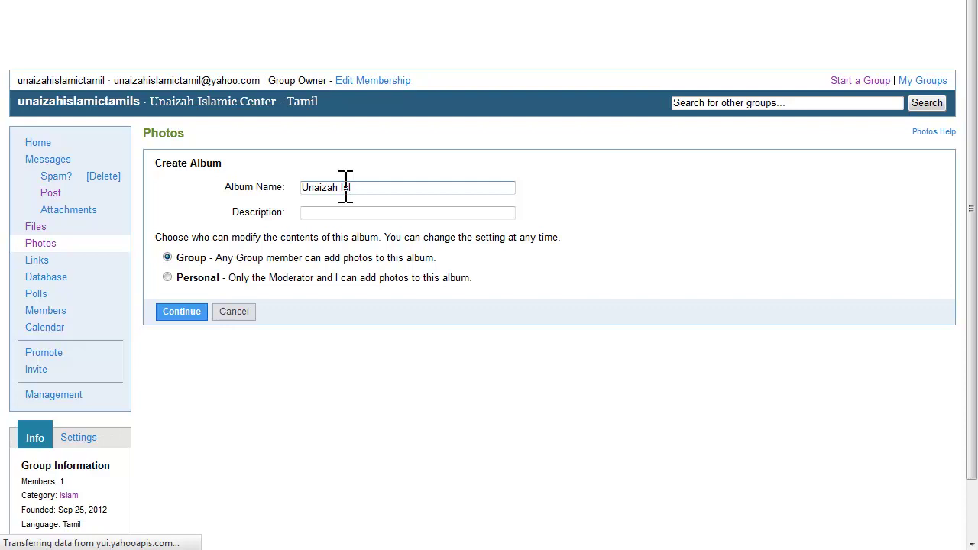
type("lamic Center - Tam")
key("BackSpace")
type("mi")
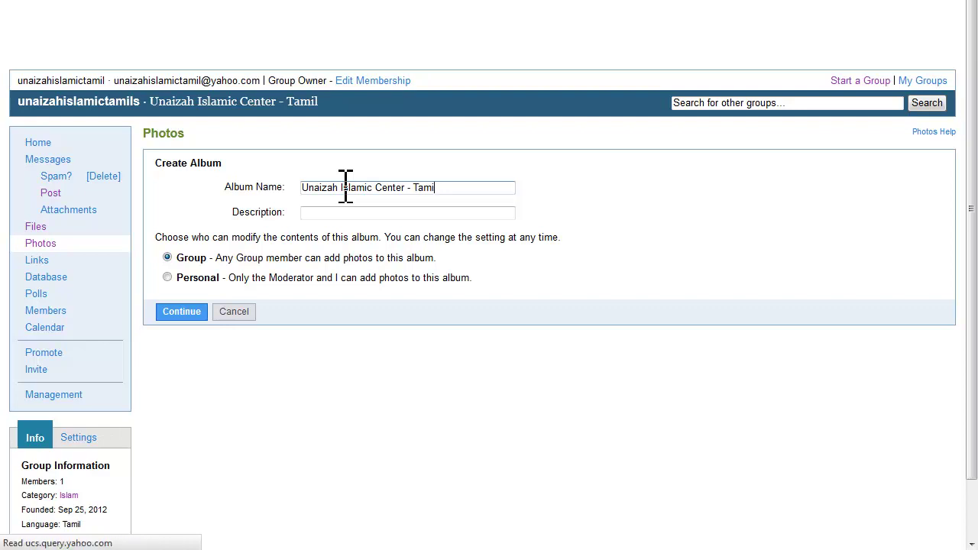
type("l Groups")
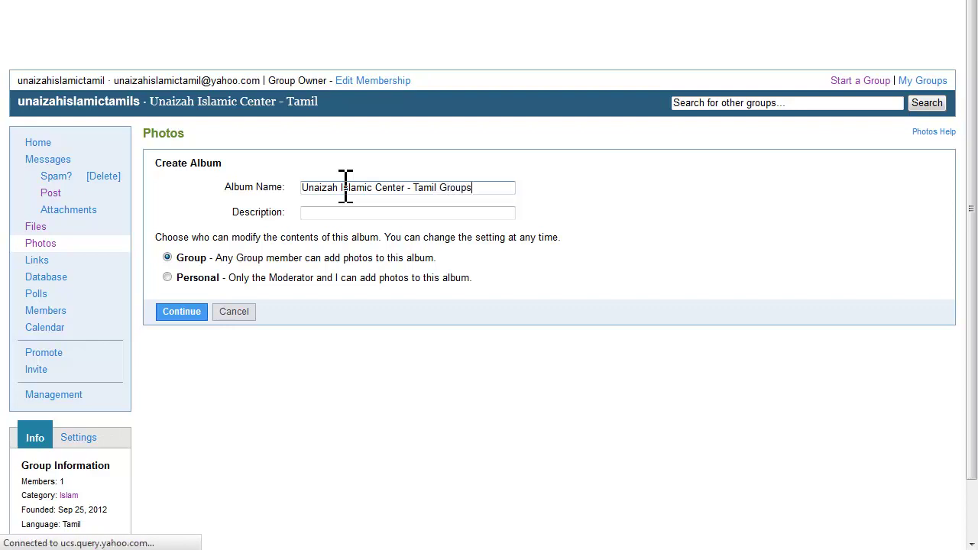
Type the album description, beginning 'Photo Album - ta'.
key("Tab")
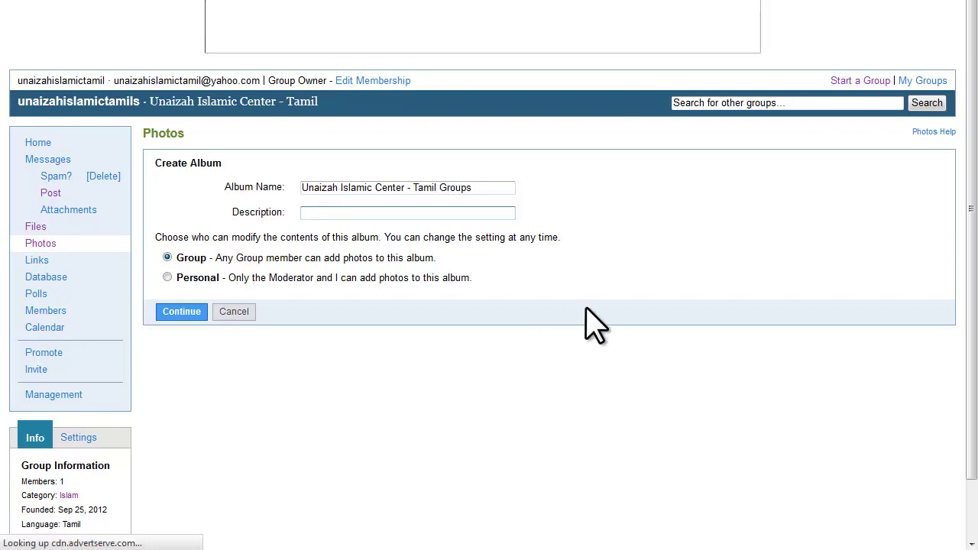
type("P")
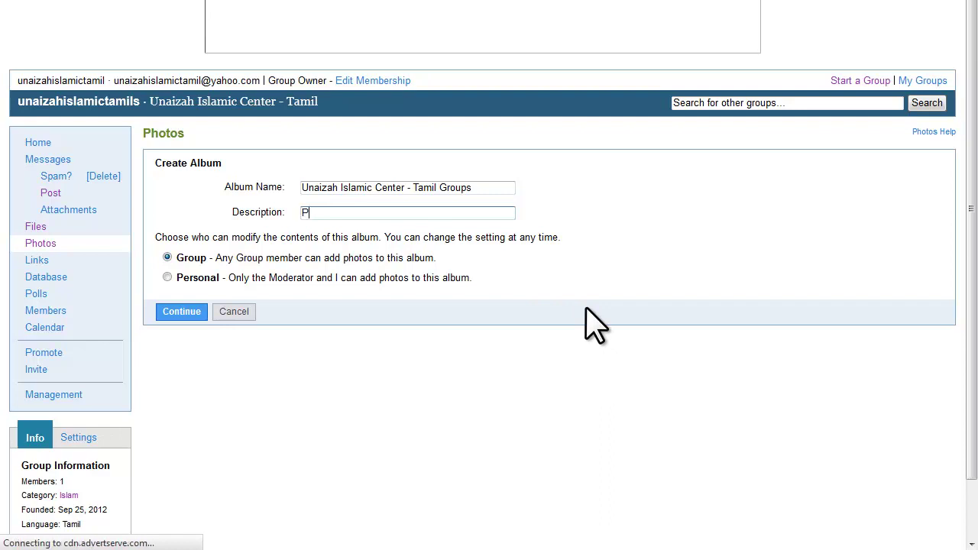
type("hn")
key("BackSpace")
type("oto")
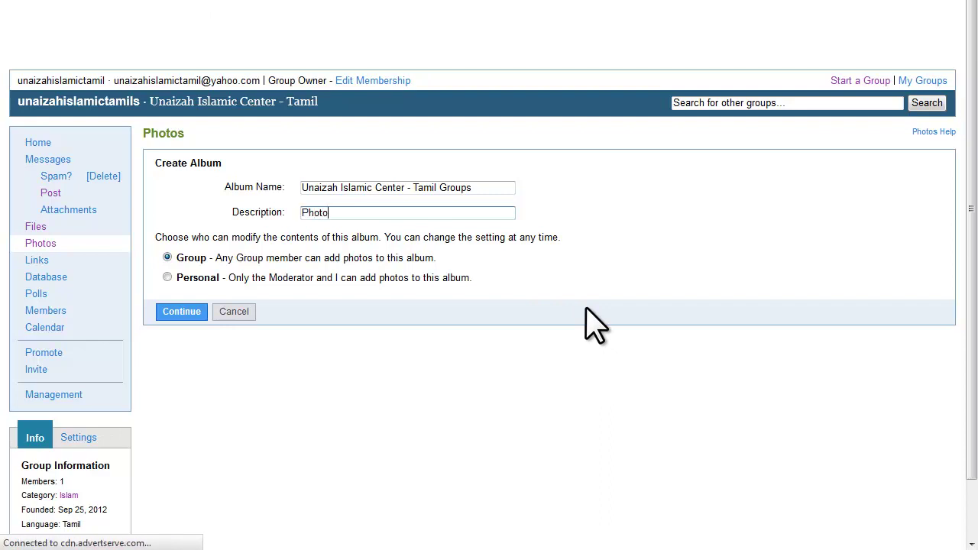
type(" Albu")
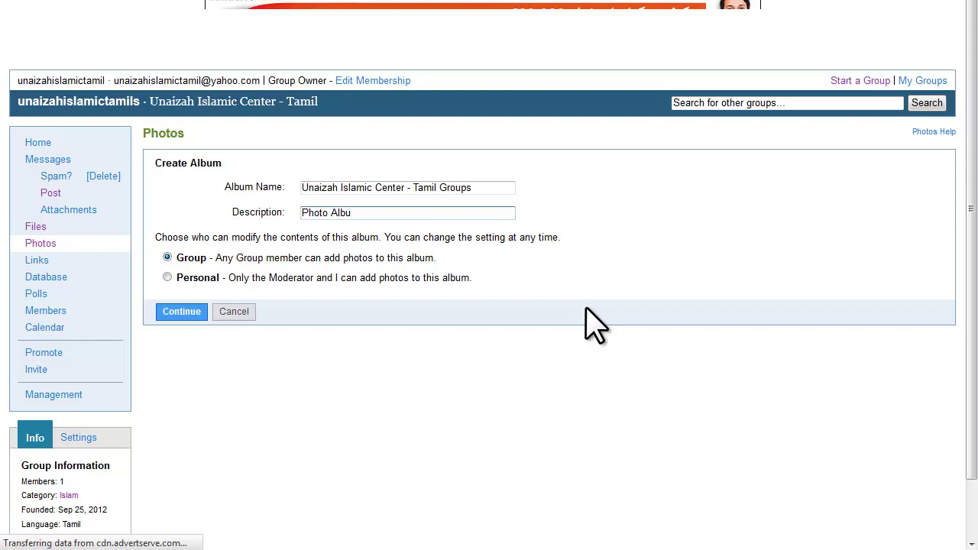
type("m - tamil")
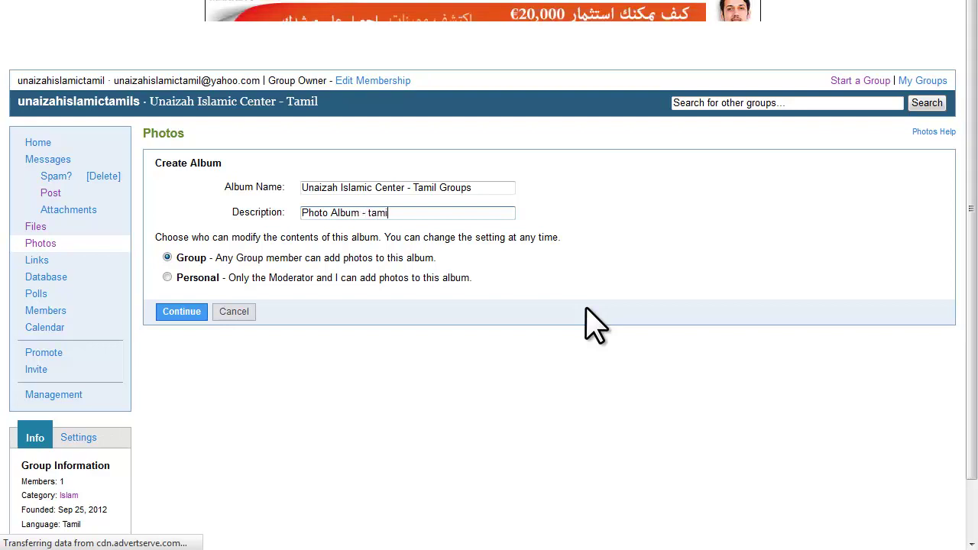
Save the album and choose photos from the computer on the Add Photos step.
left_click(176, 311)
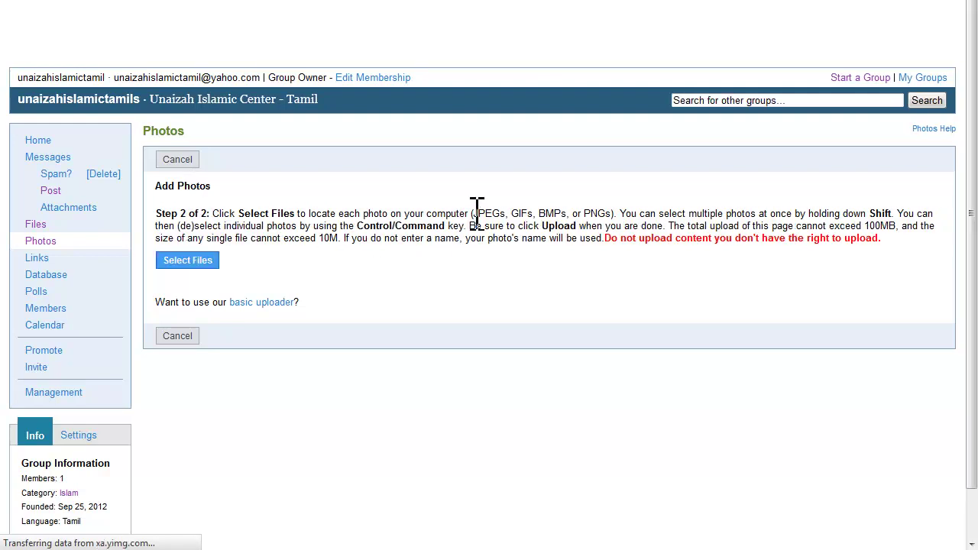
left_click_drag(472, 214, 615, 214)
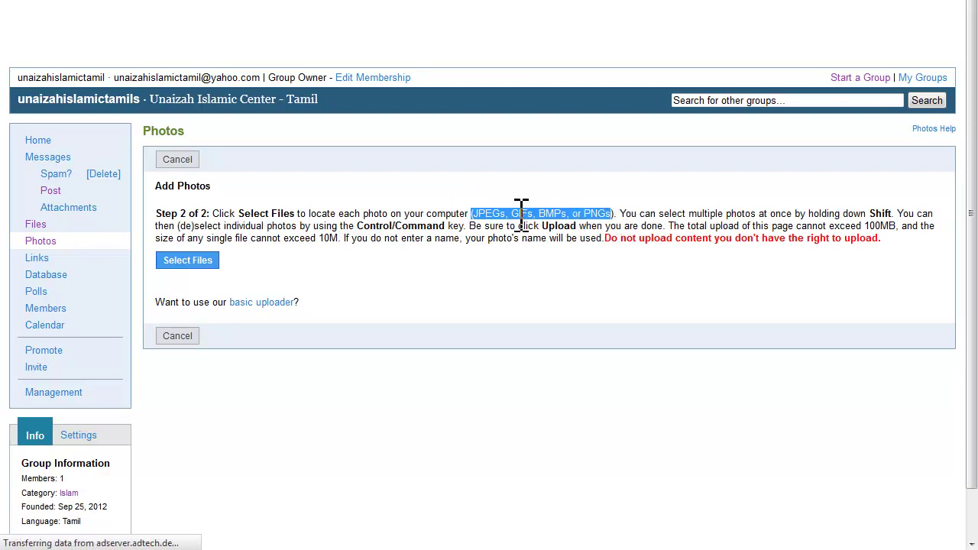
left_click(485, 215)
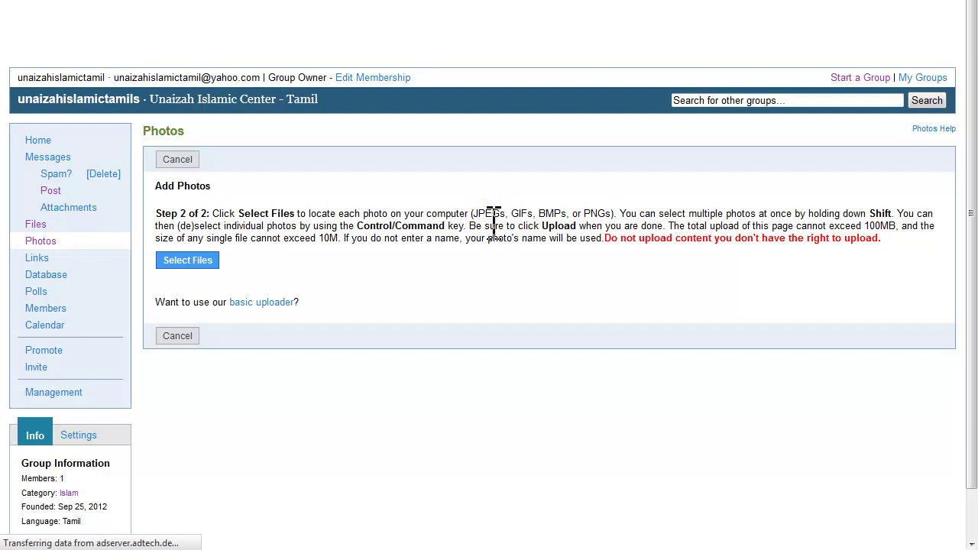
left_click(182, 261)
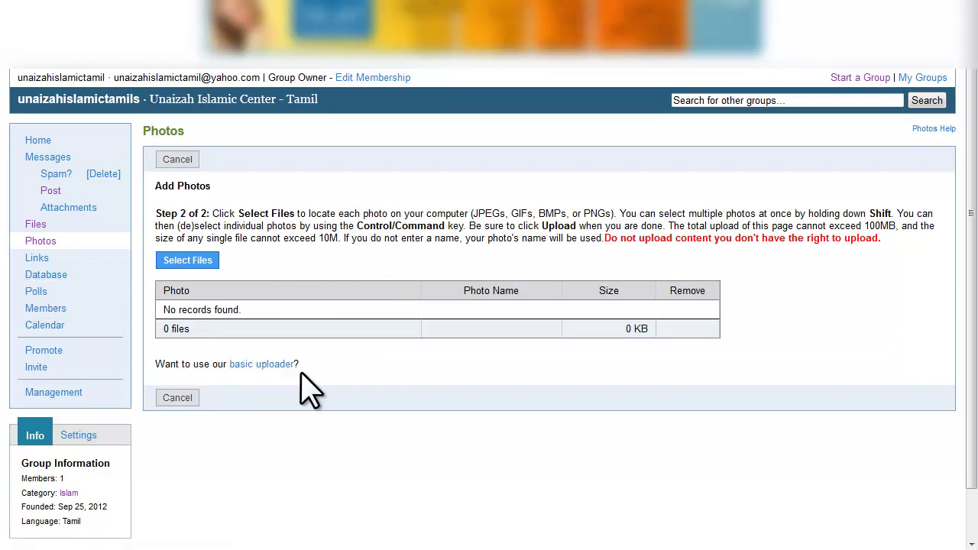
scroll(565, 325, "down", 1)
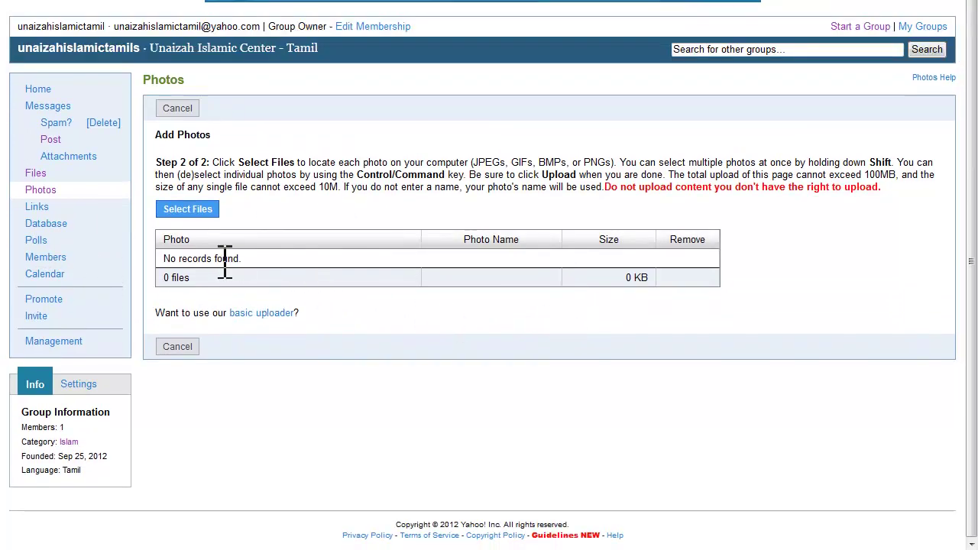
left_click(207, 258)
Go to the group's Polls section and open the Create Poll form.
left_click(36, 240)
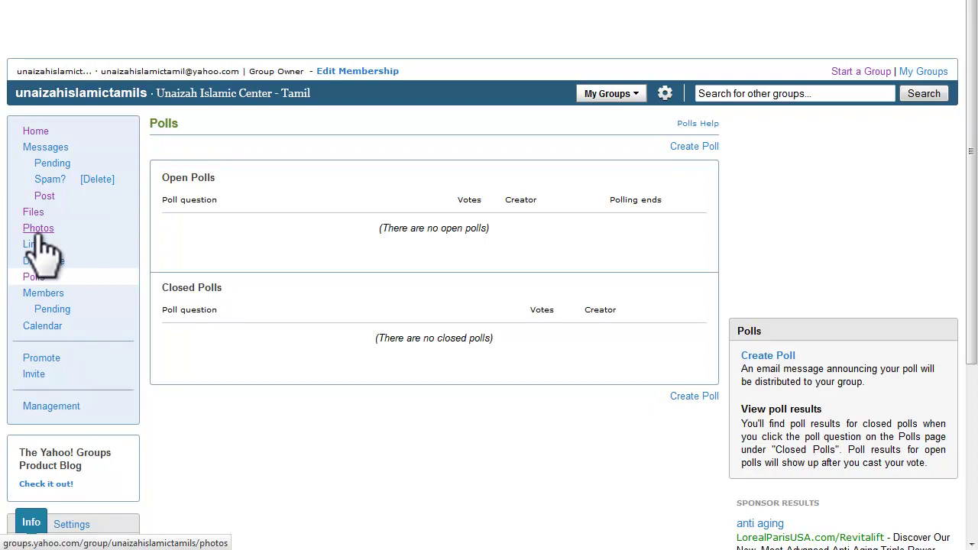
left_click(690, 146)
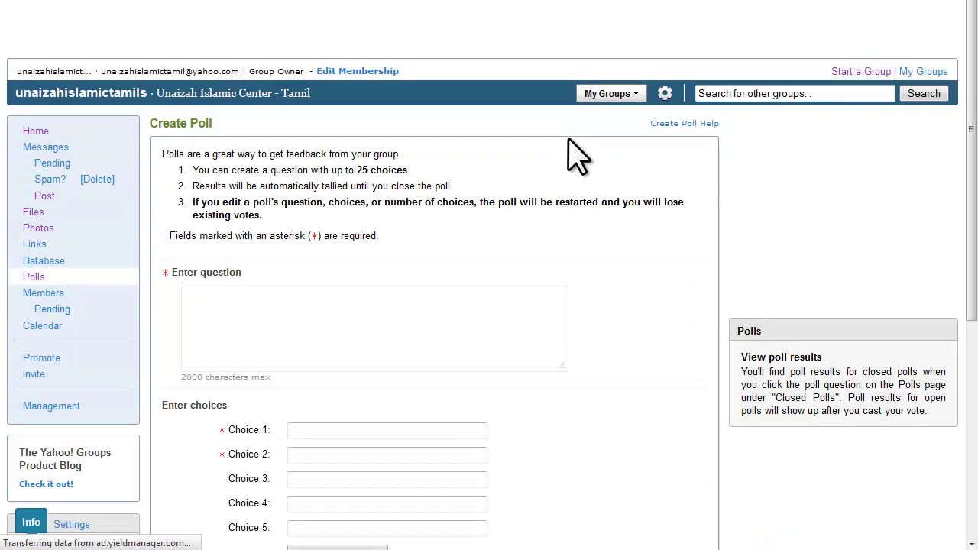
Enter the poll question 'How is the tamil bayan'.
left_click(388, 310)
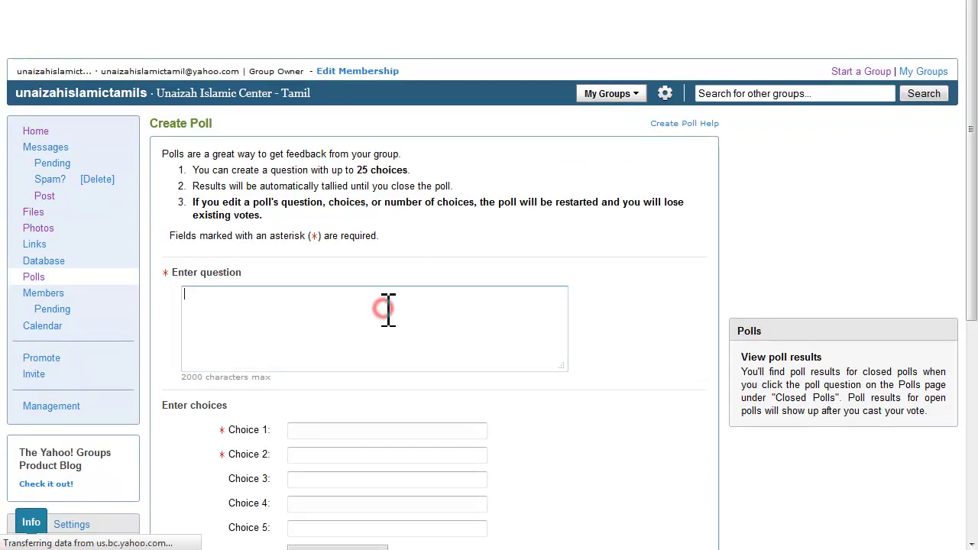
type("How i")
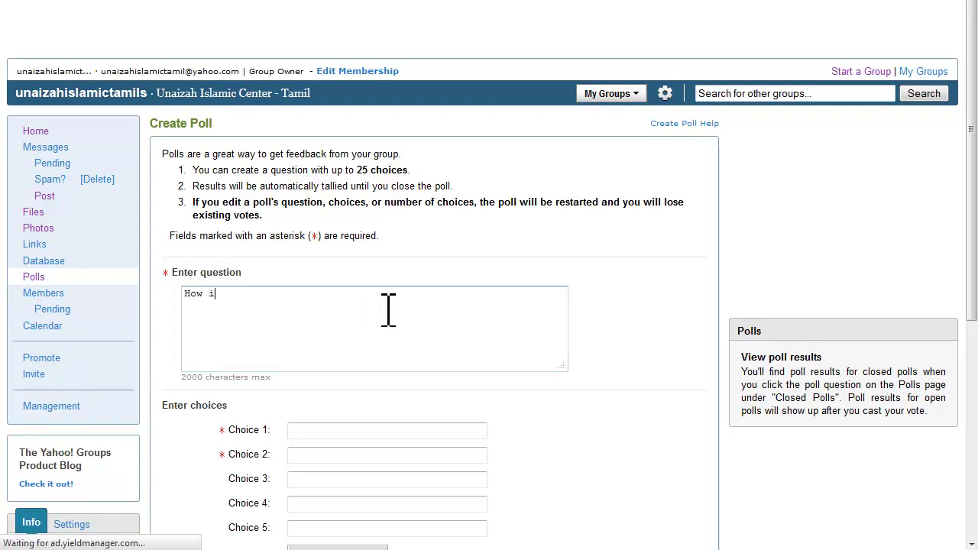
type("s the tamil bayan")
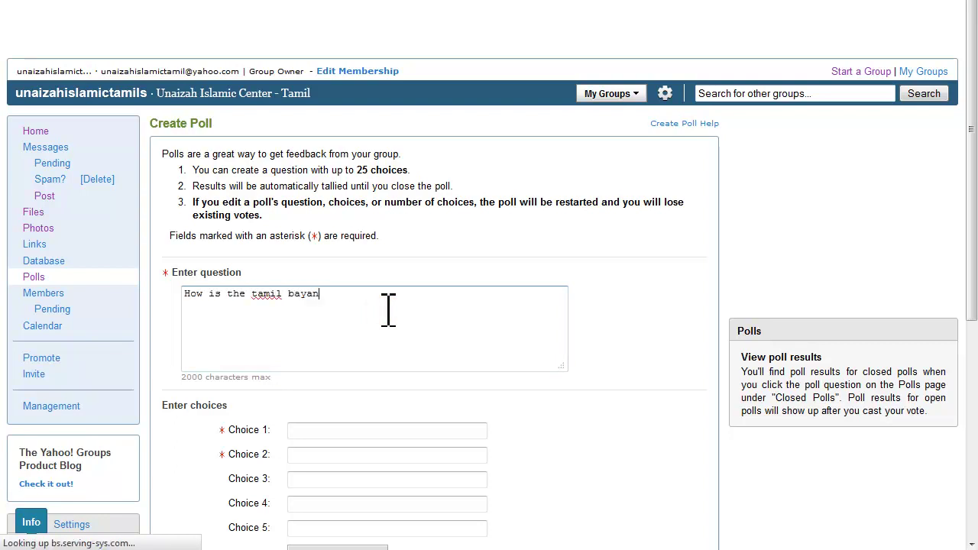
scroll(411, 332, "down", 2)
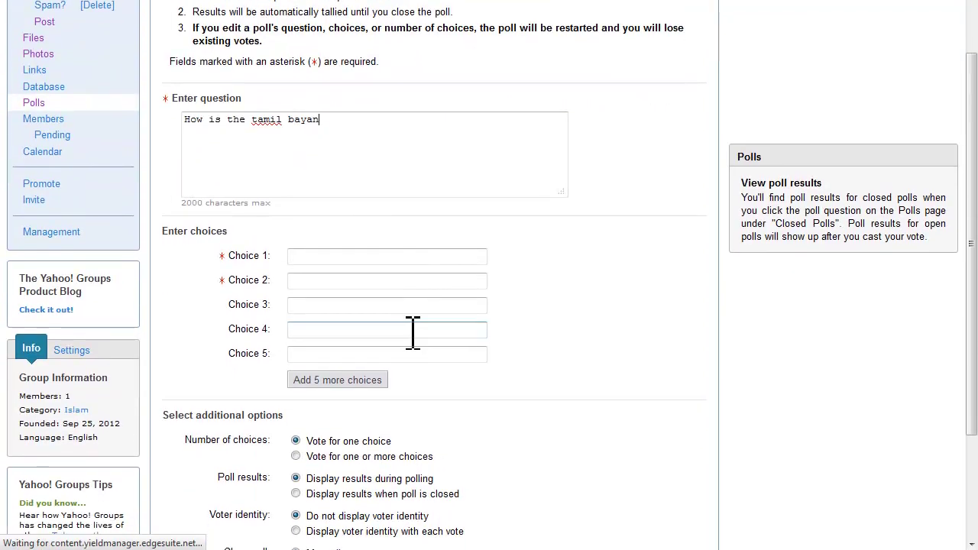
Fill choices Good, Very Good, Not Bad and Excellent, and add five more choice slots.
left_click(360, 257)
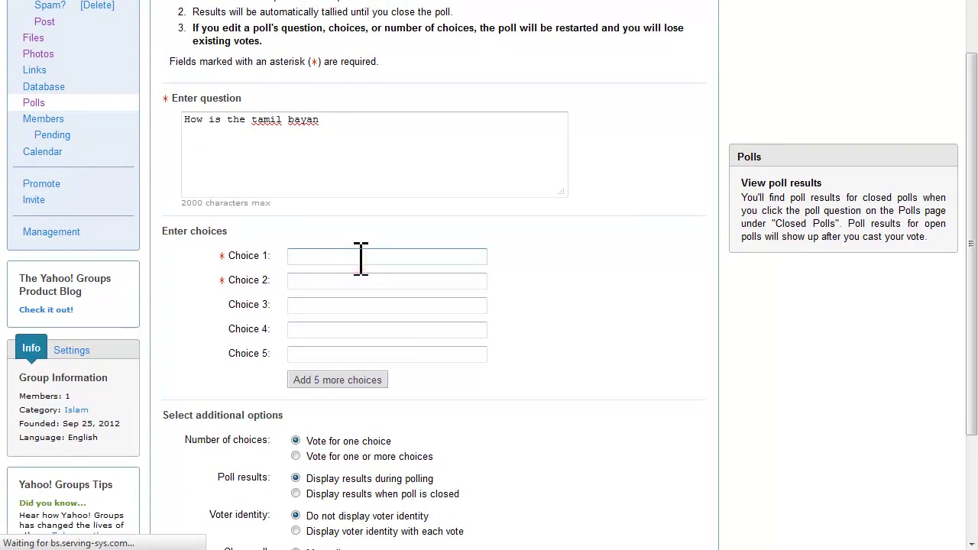
type("Good")
key("Tab")
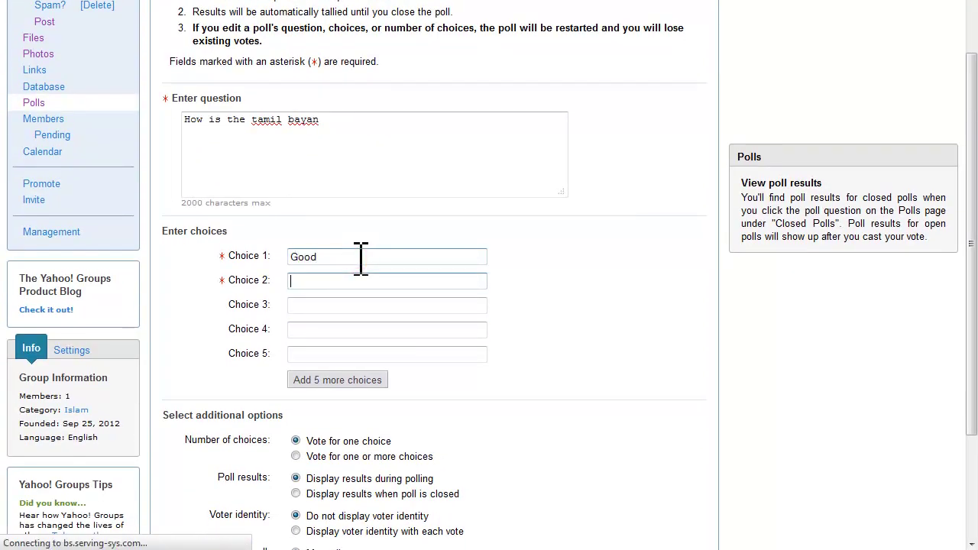
type("Very Good")
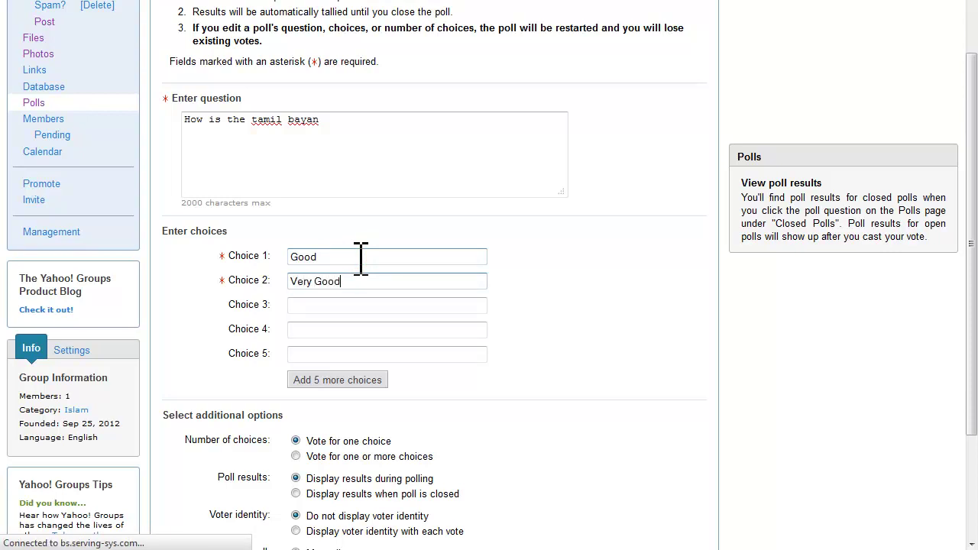
key("Tab")
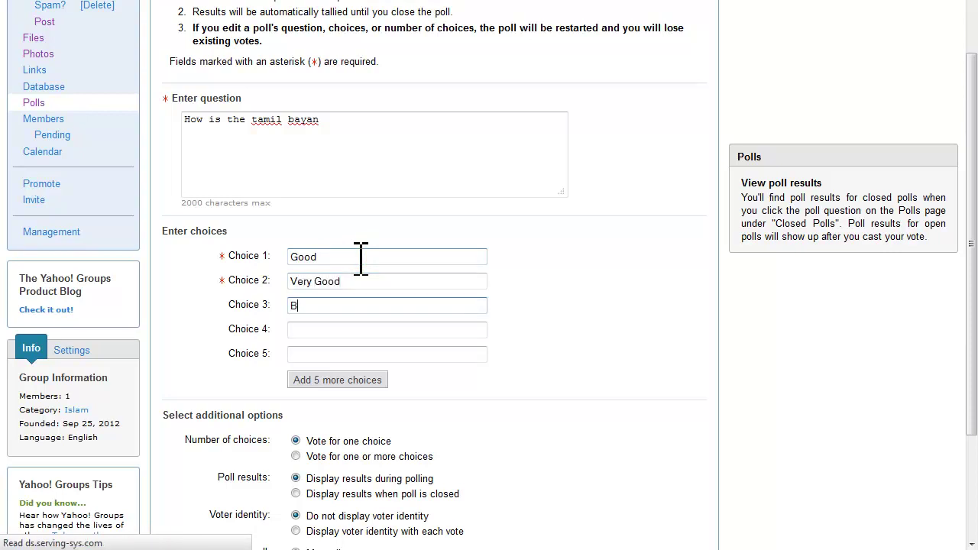
type("Not")
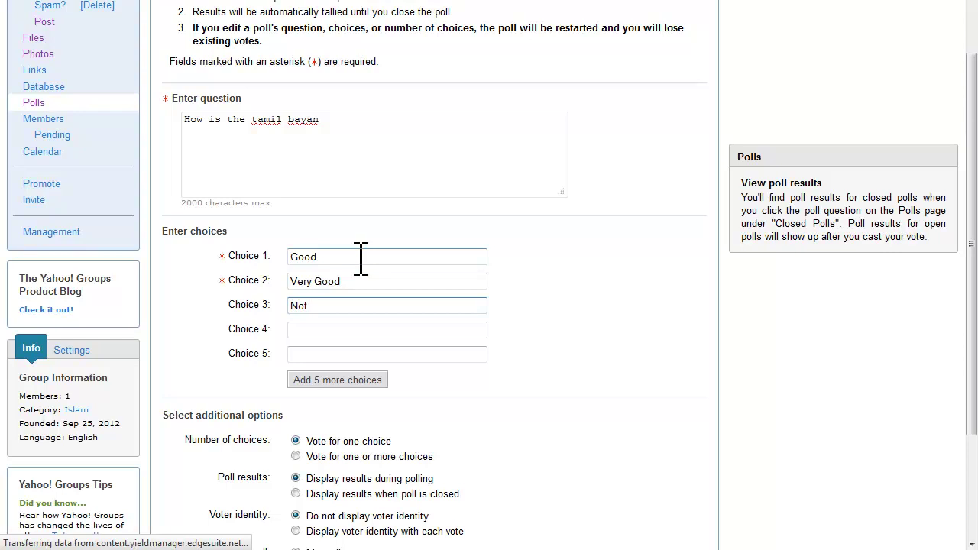
type(" Bad")
key("Tab")
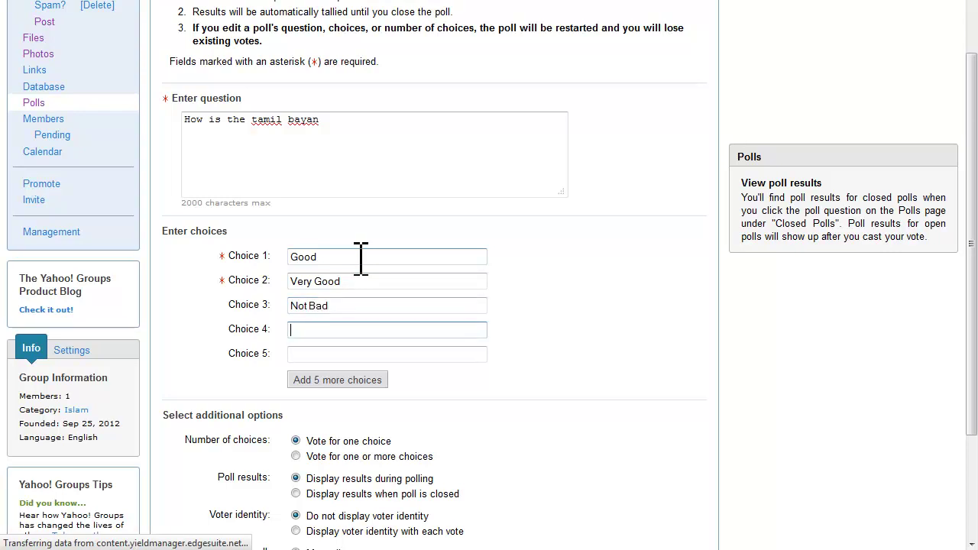
type("Excellent")
left_click(348, 378)
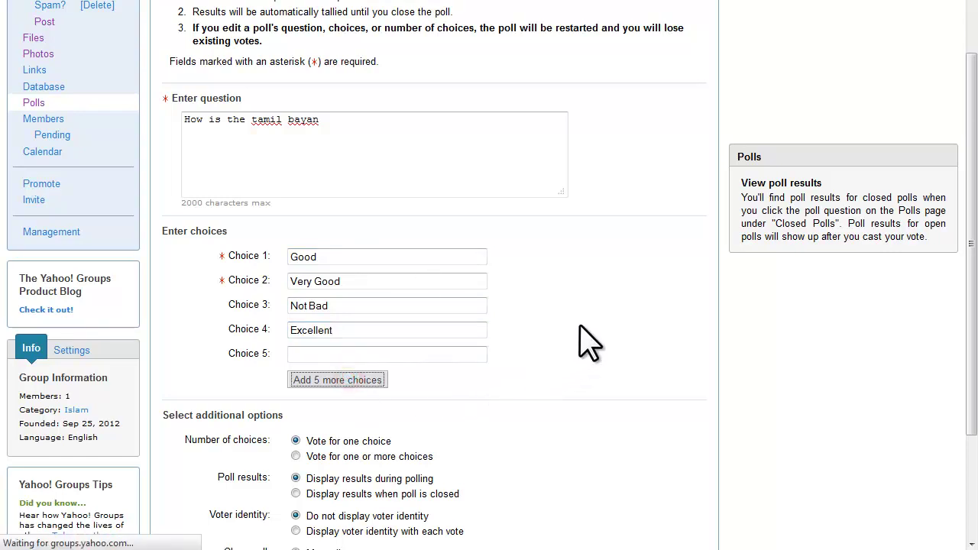
left_click(328, 120)
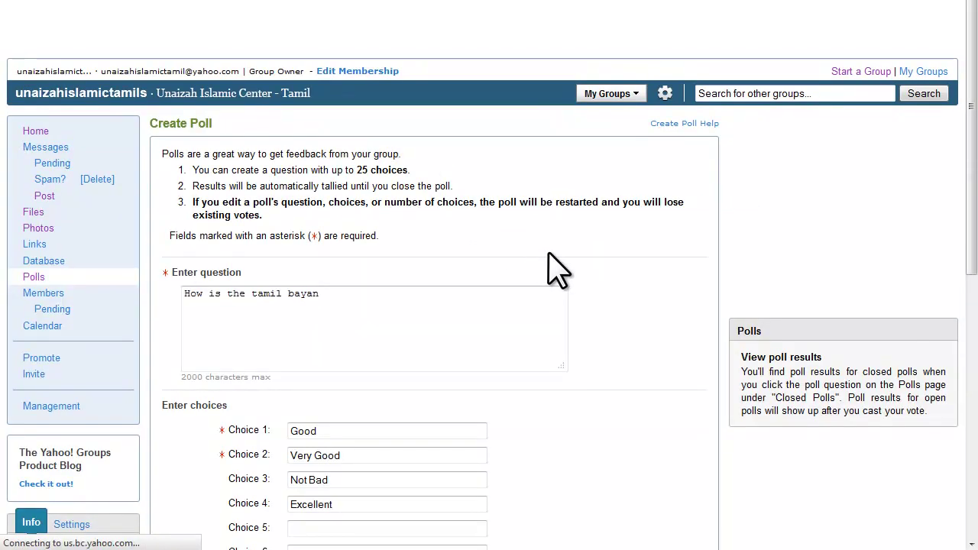
Append ' ?' to the question and set the poll to close on October 9, 2012.
scroll(558, 269, "down", 5)
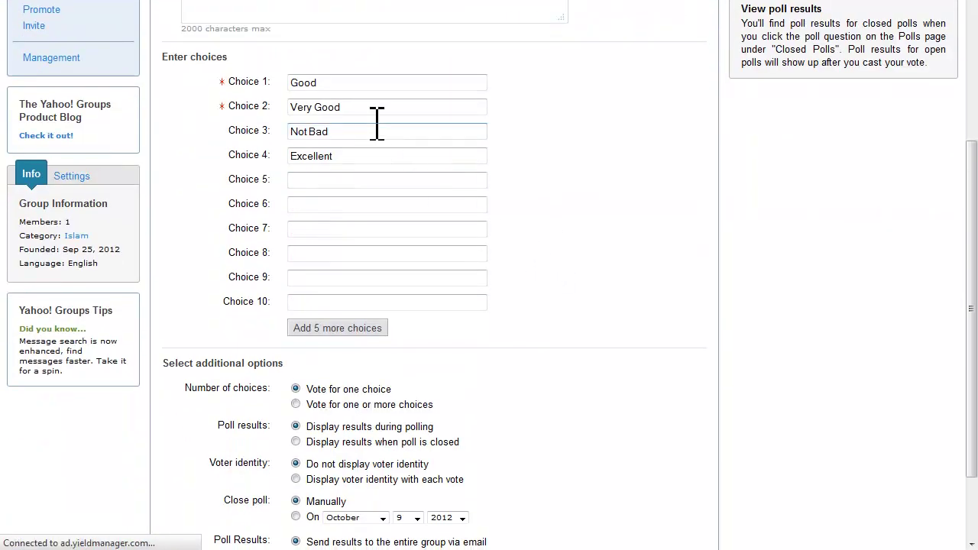
scroll(377, 119, "up", 3)
left_click(347, 118)
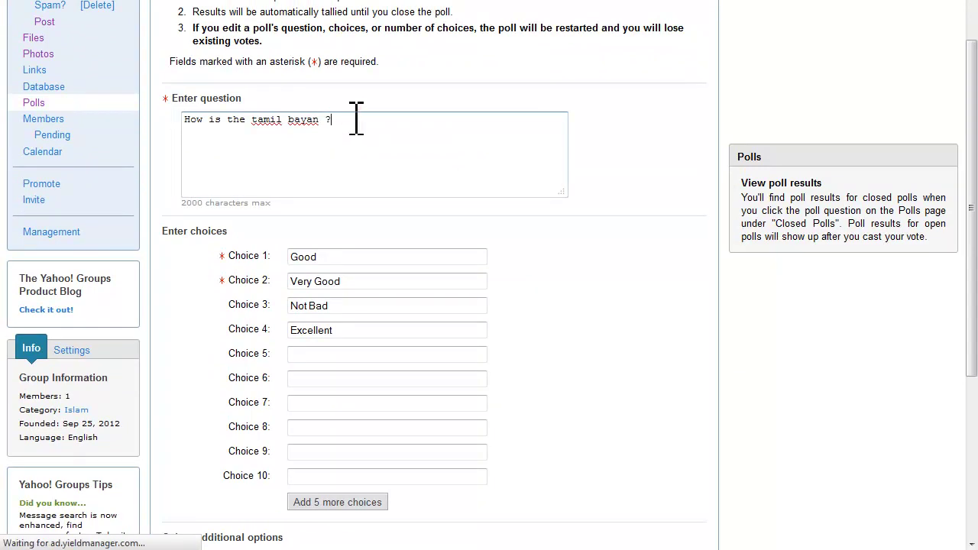
scroll(419, 184, "down", 3)
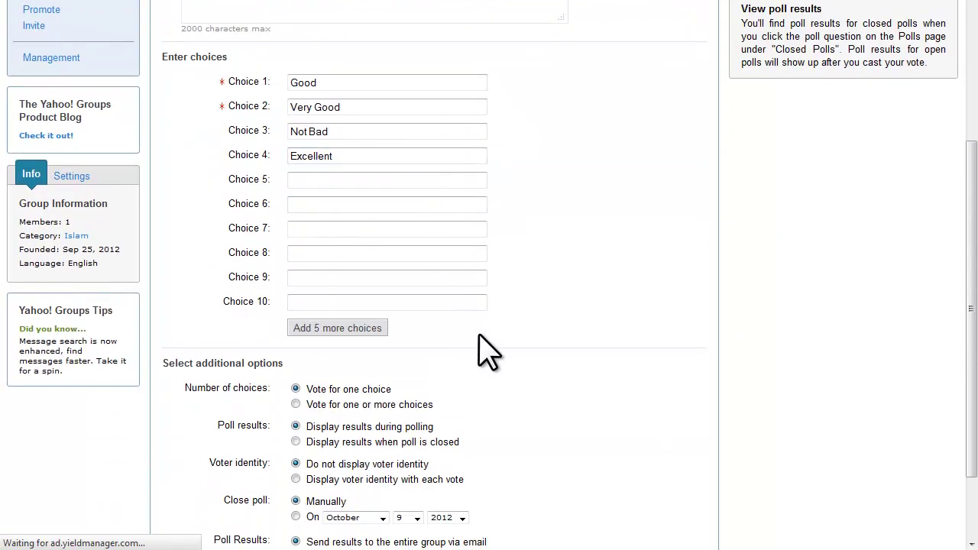
scroll(478, 336, "down", 3)
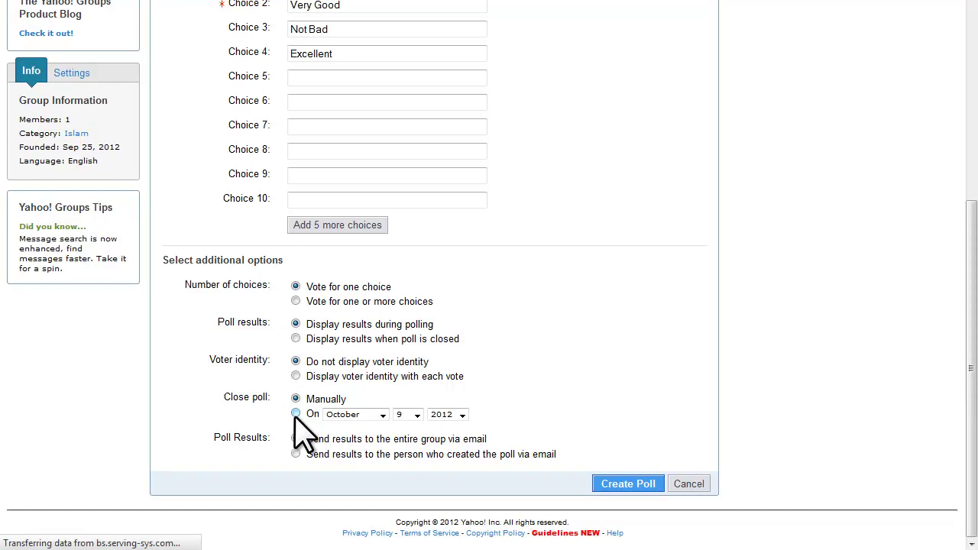
left_click(296, 412)
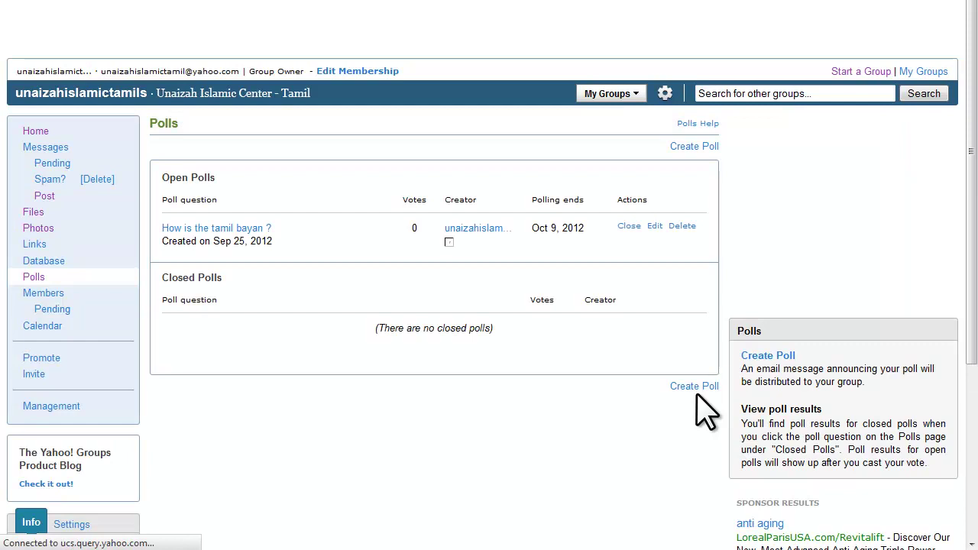
Open the 'How is the tamil bayan ?' poll from Open Polls to vote.
left_click(197, 229)
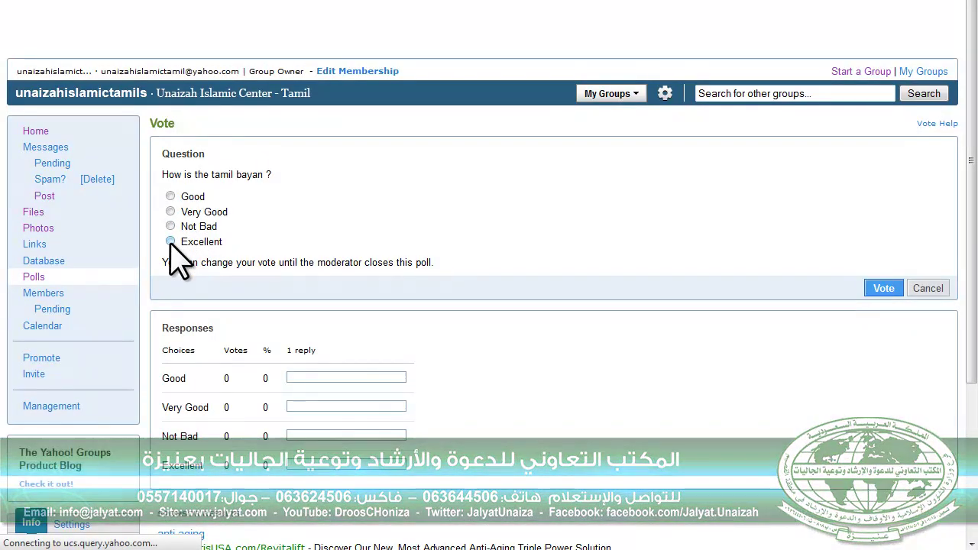
Vote Excellent in the tamil bayan poll and review the 1 vote, 100% result.
left_click(171, 243)
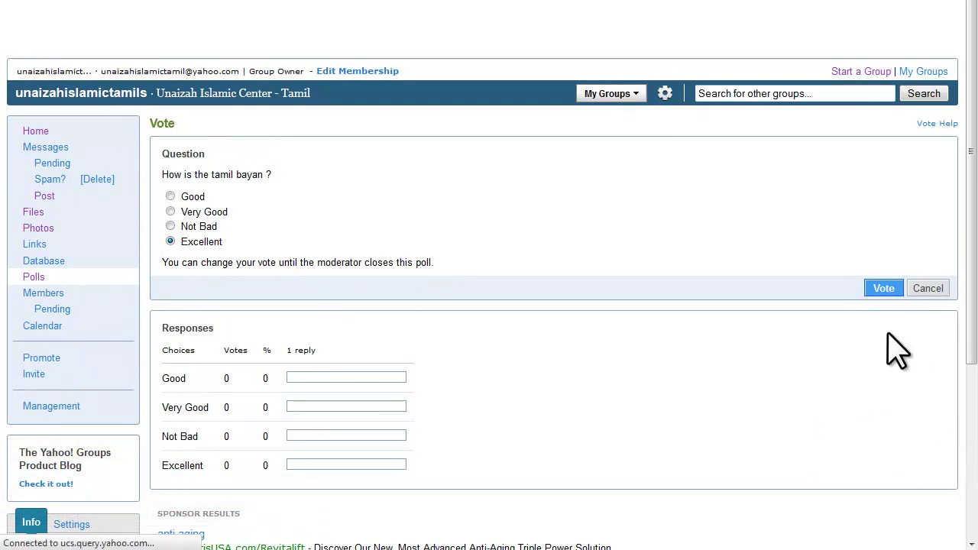
left_click(883, 289)
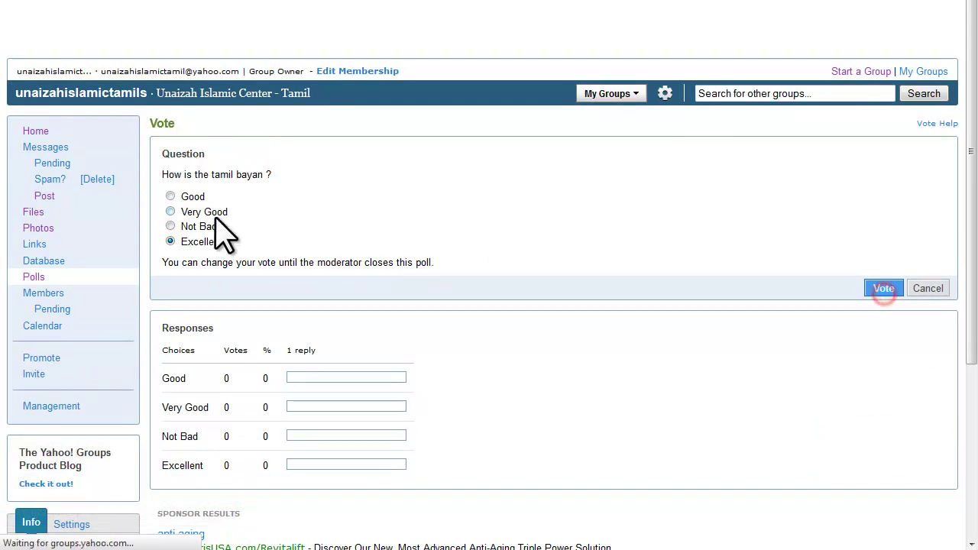
left_click(170, 212)
left_click(879, 289)
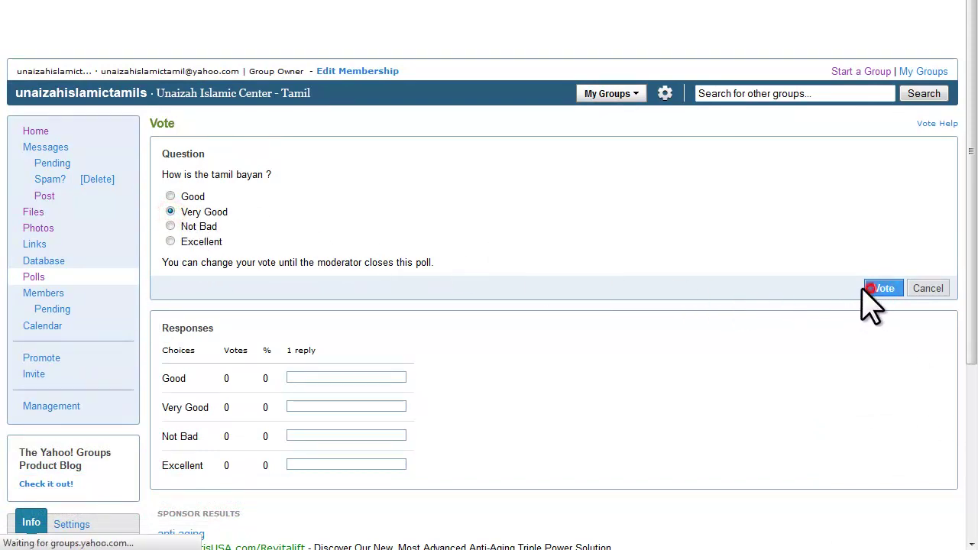
left_click(170, 226)
left_click(170, 227)
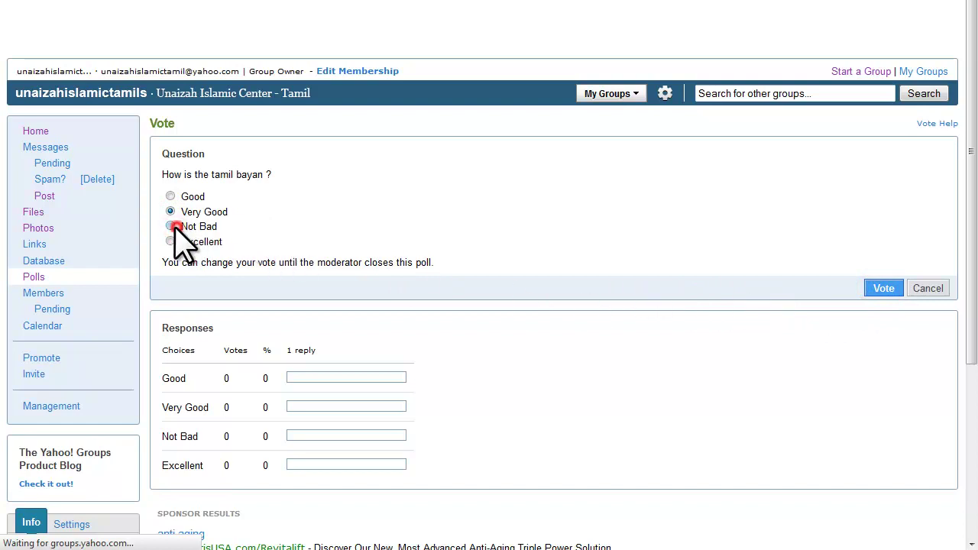
left_click(884, 287)
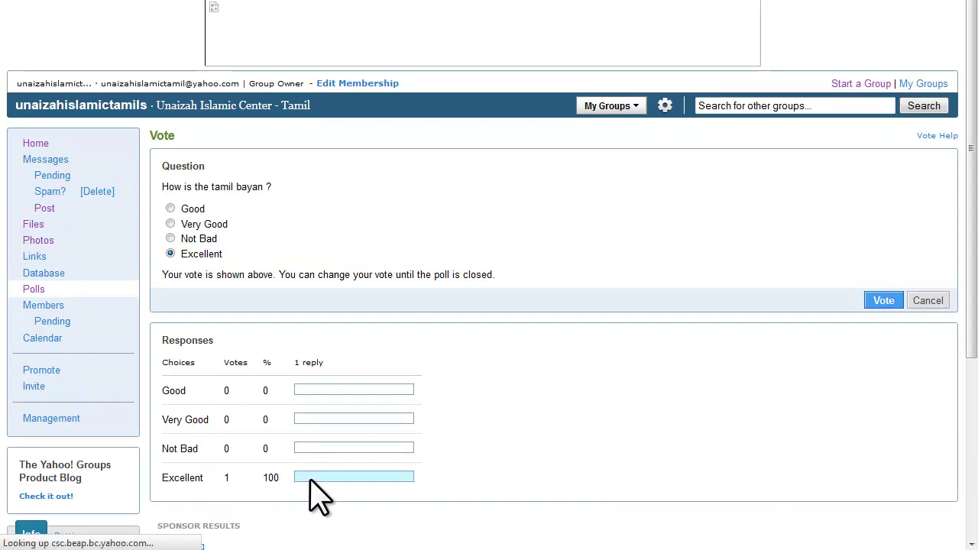
scroll(446, 348, "down", 3)
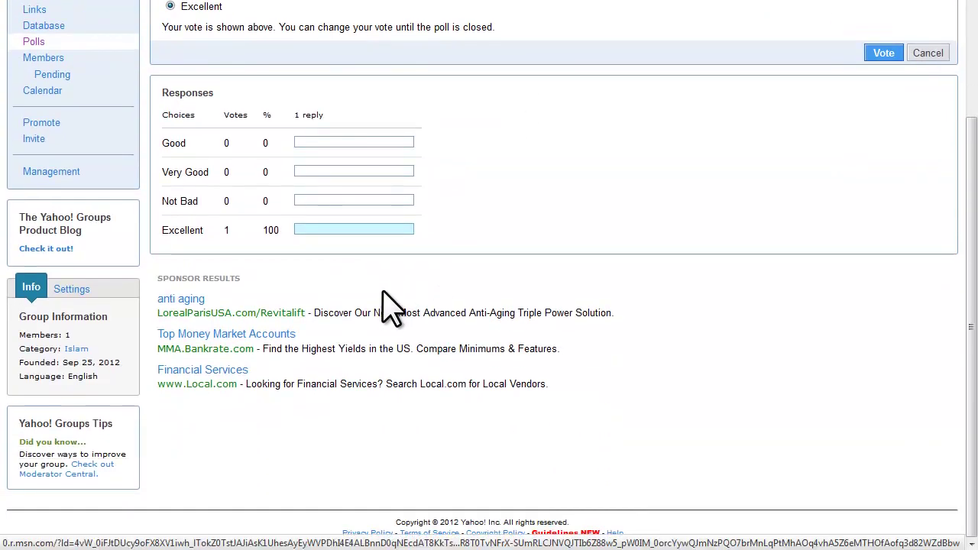
scroll(576, 213, "up", 3)
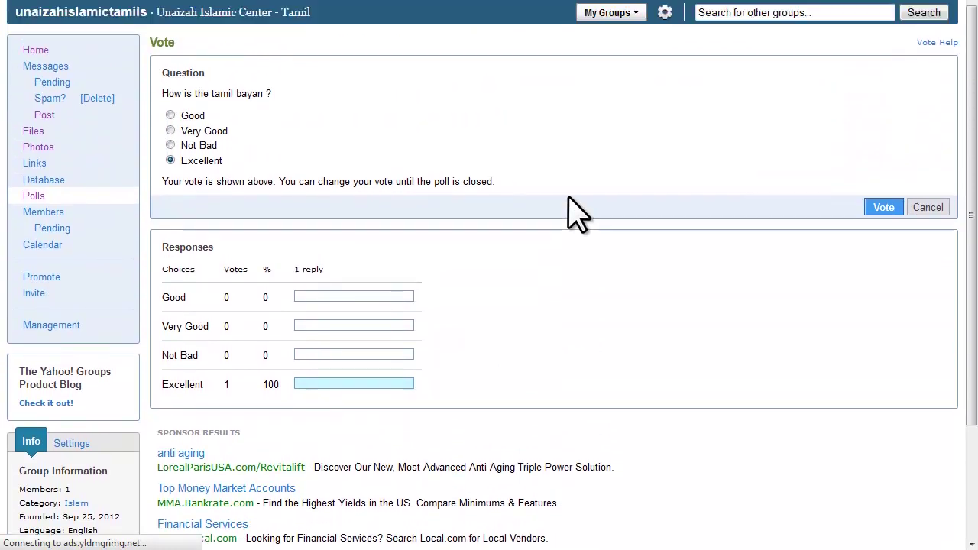